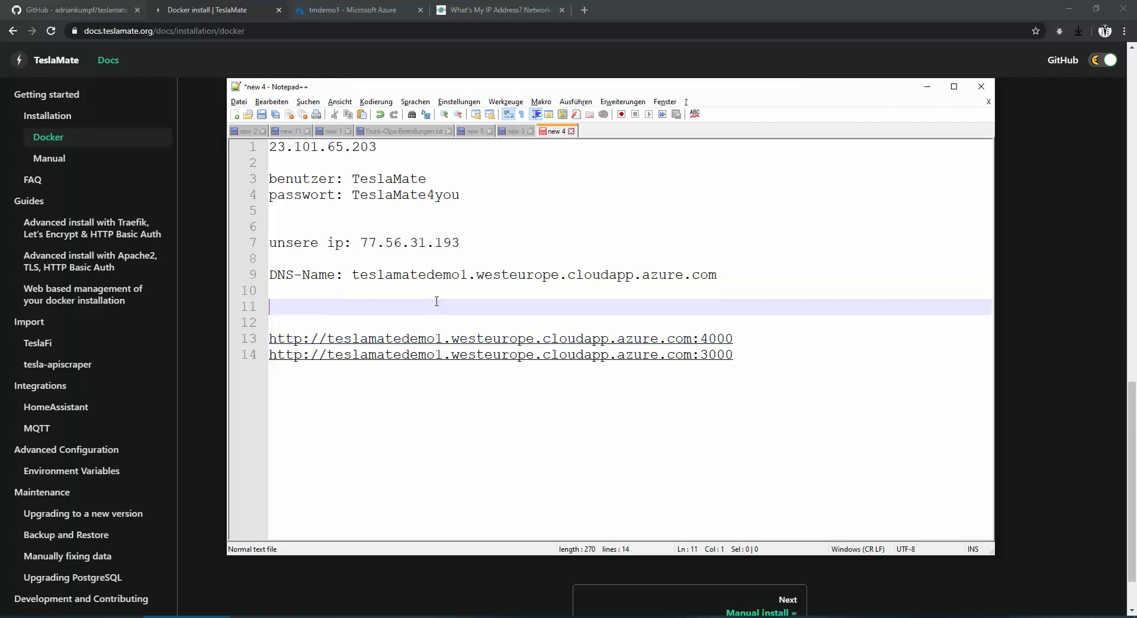
Check the progress of the Docker image pull in the PuTTY terminal and return to the Notepad++ notes.
{"action": "key", "text": "alt+Tab"}
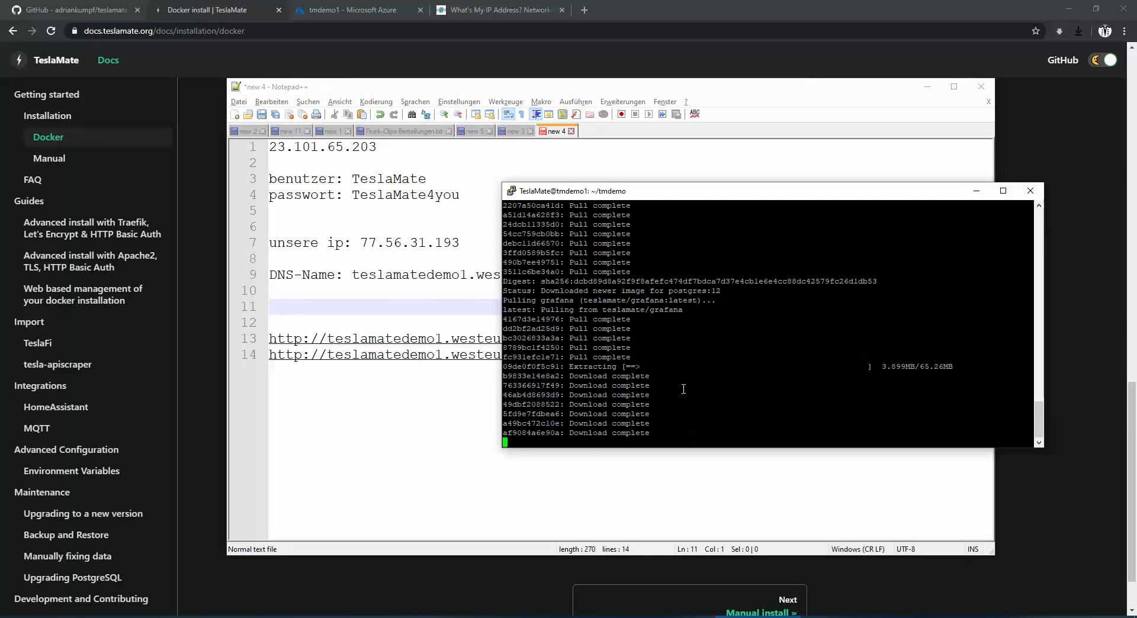
{"action": "left_click", "coordinate": [446, 431]}
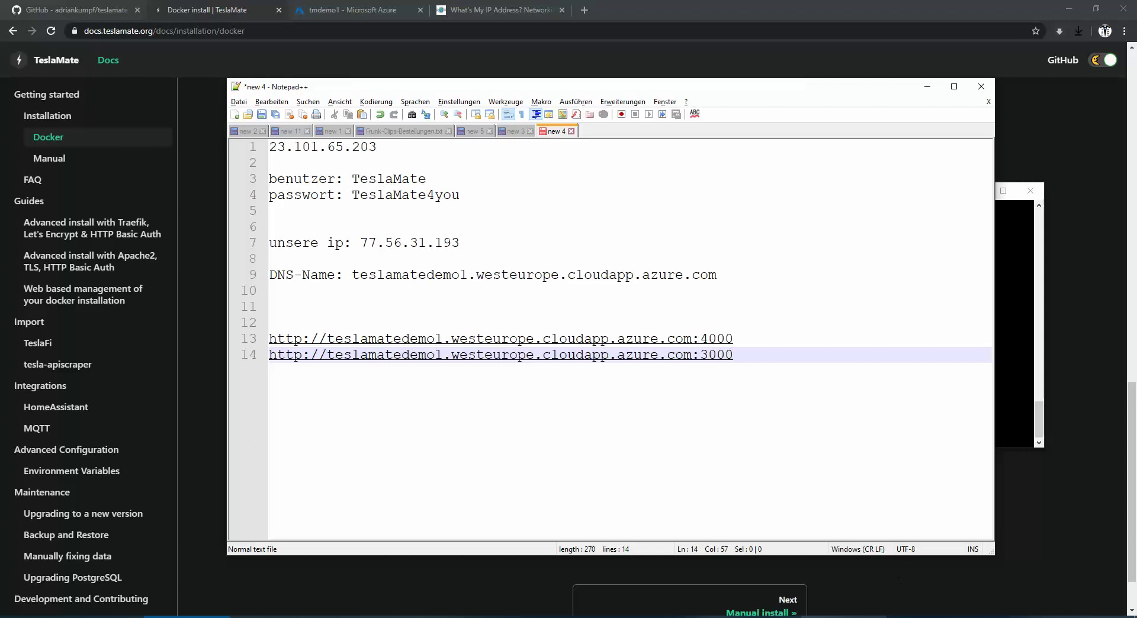
{"action": "key", "text": "alt+Tab"}
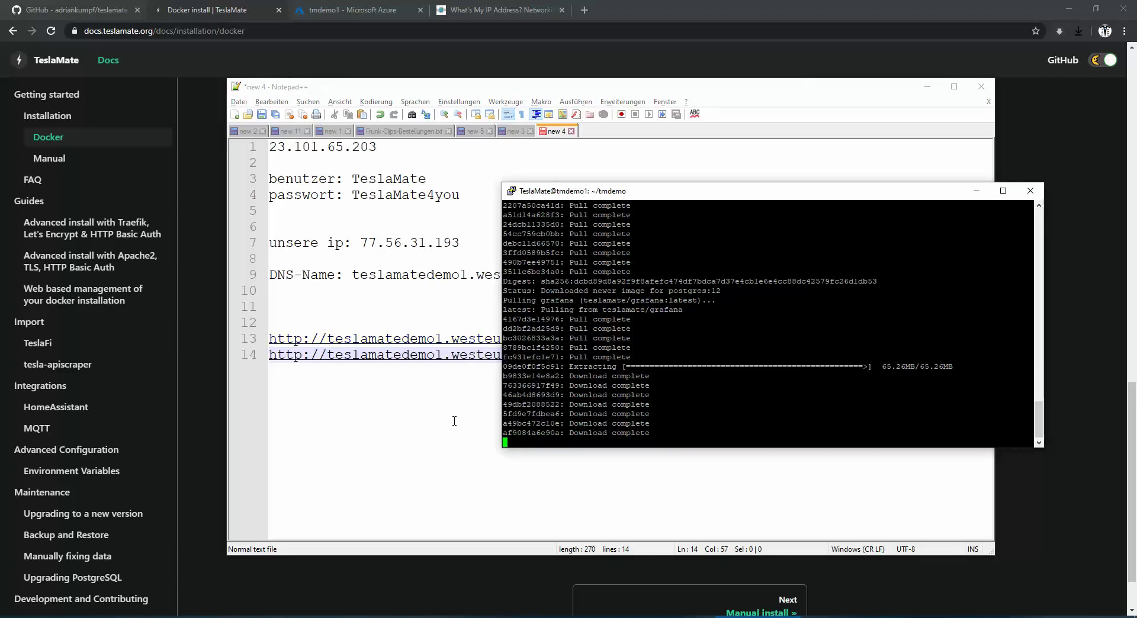
{"action": "left_click", "coordinate": [416, 404]}
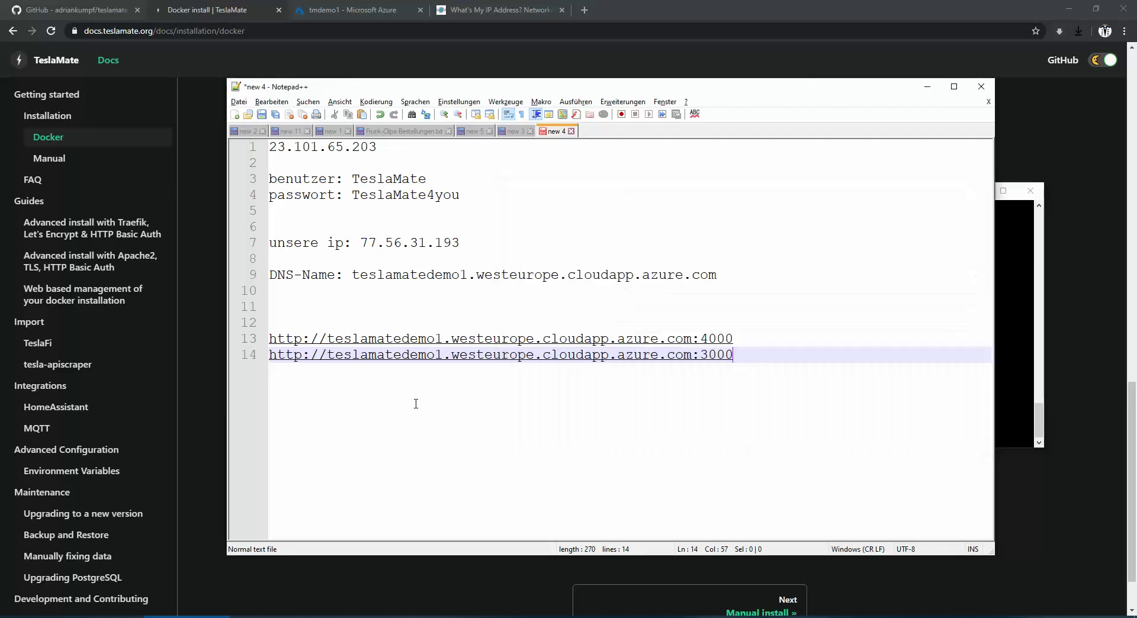
{"action": "left_click", "coordinate": [457, 339]}
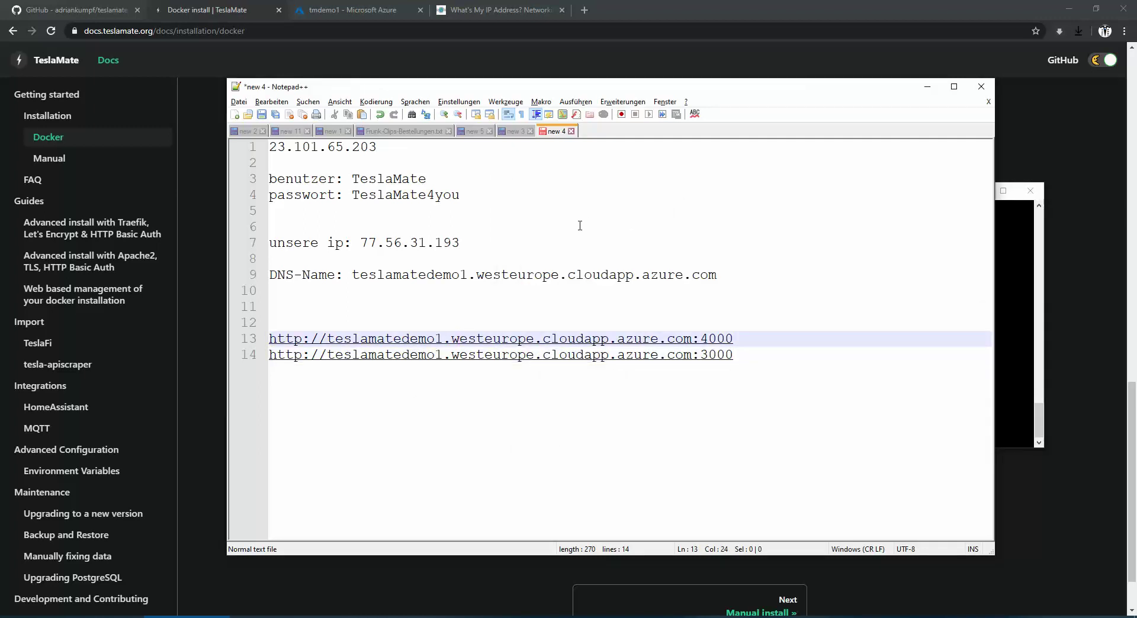
{"action": "left_click", "coordinate": [516, 340]}
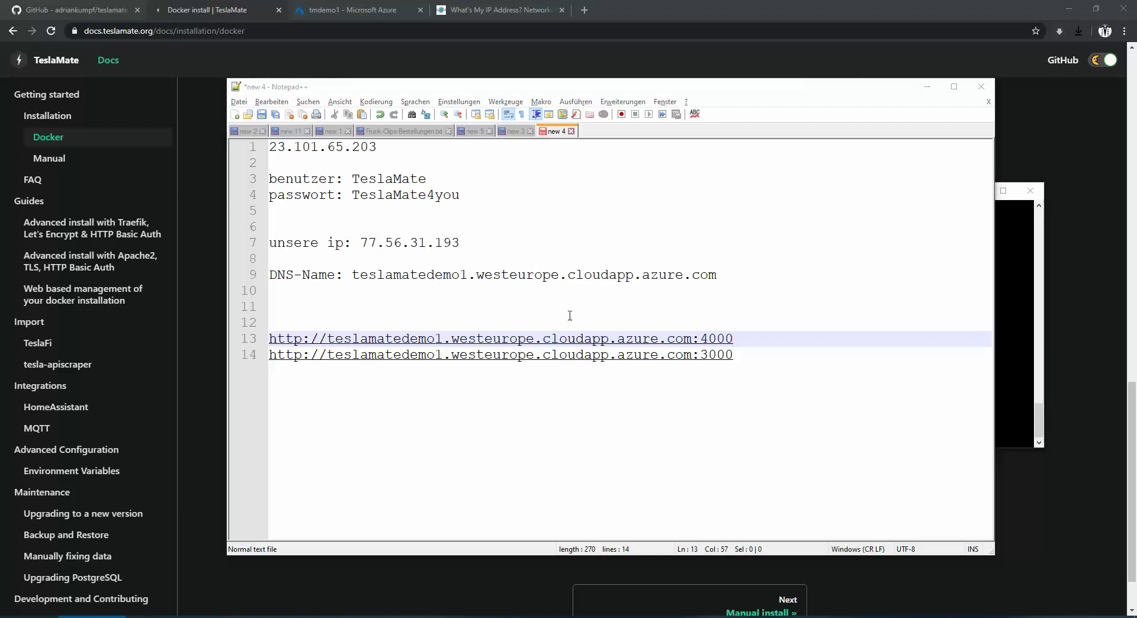
{"action": "double_click", "coordinate": [633, 340]}
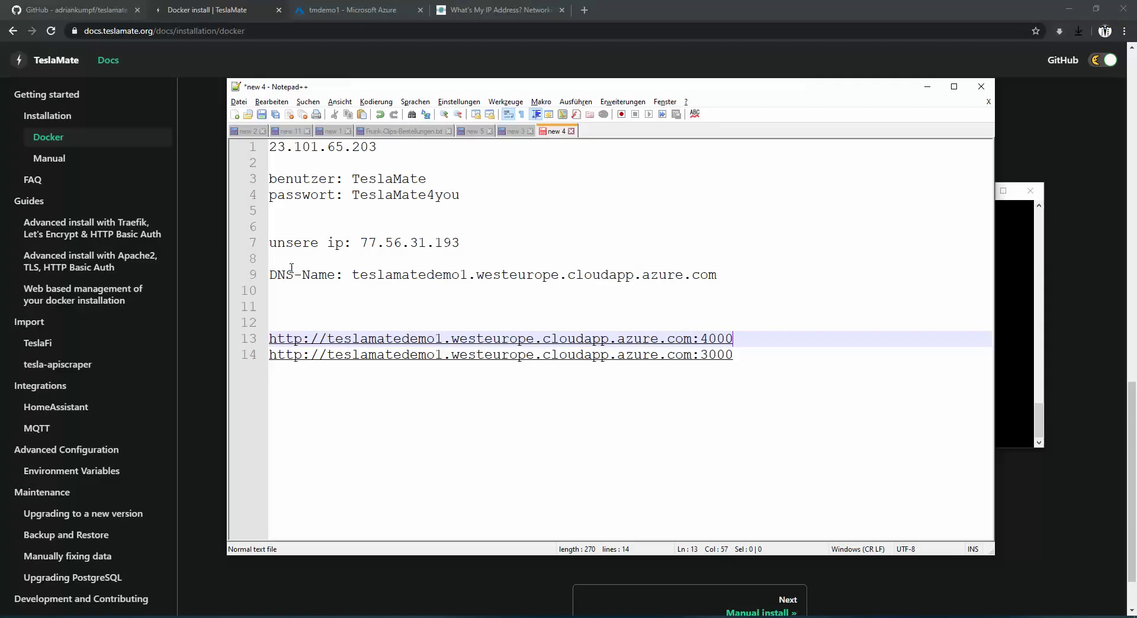
{"action": "key", "text": "alt+Tab"}
{"action": "left_click", "coordinate": [800, 355]}
{"action": "left_click", "coordinate": [784, 339]}
{"action": "key", "text": "shift+Home"}
{"action": "key", "text": "ctrl+c"}
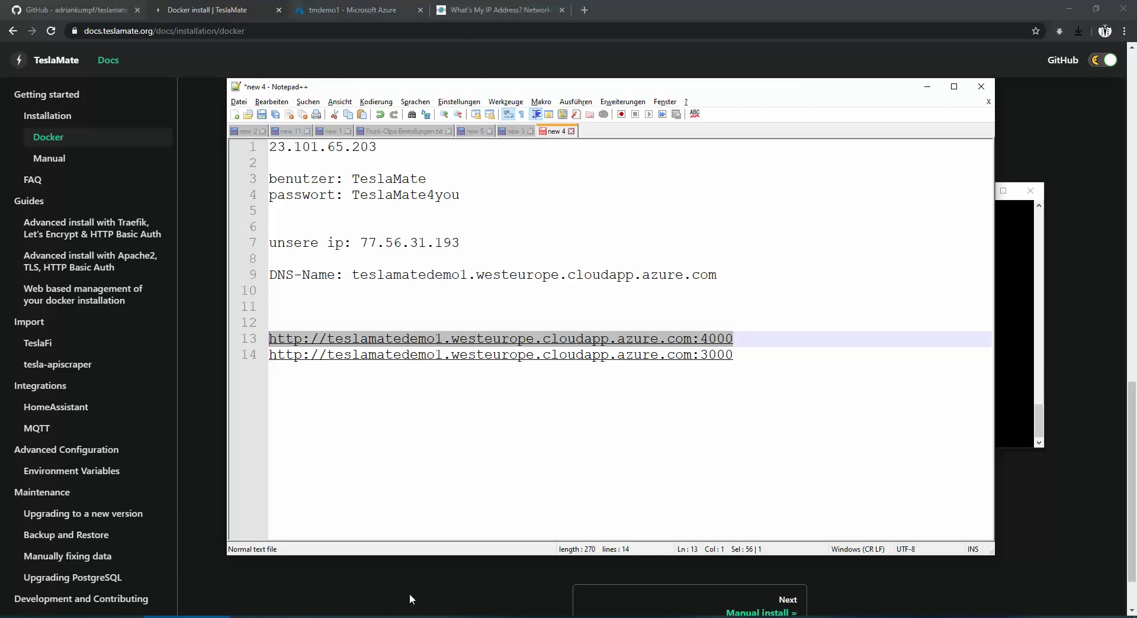
{"action": "key", "text": "alt+Tab"}
{"action": "left_click", "coordinate": [592, 14]}
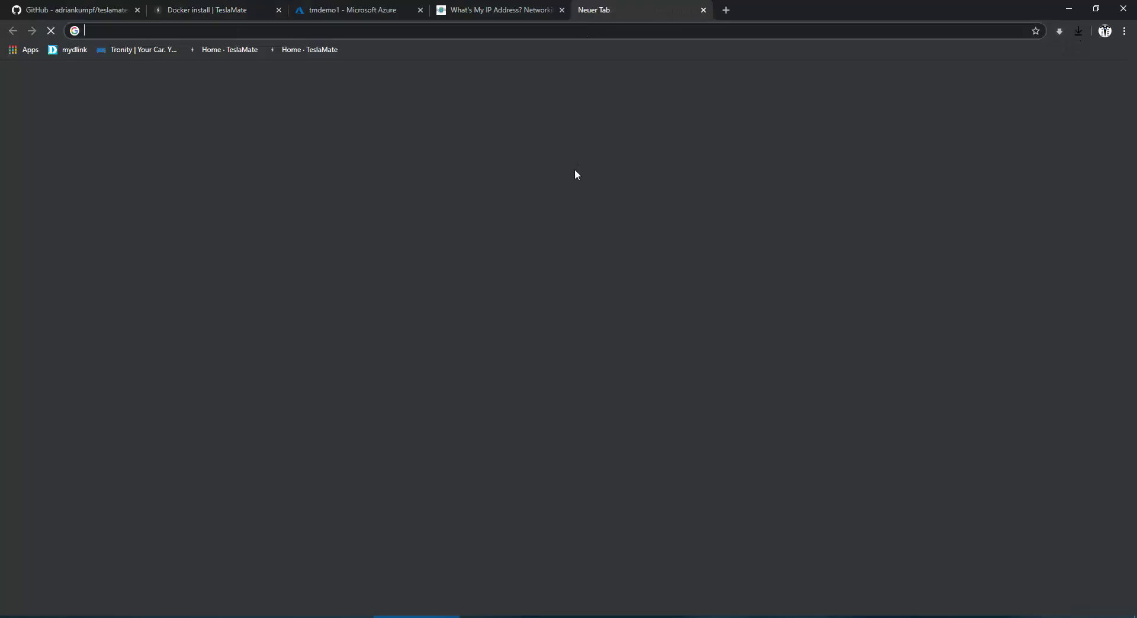
{"action": "key", "text": "ctrl+v"}
{"action": "key", "text": "Return"}
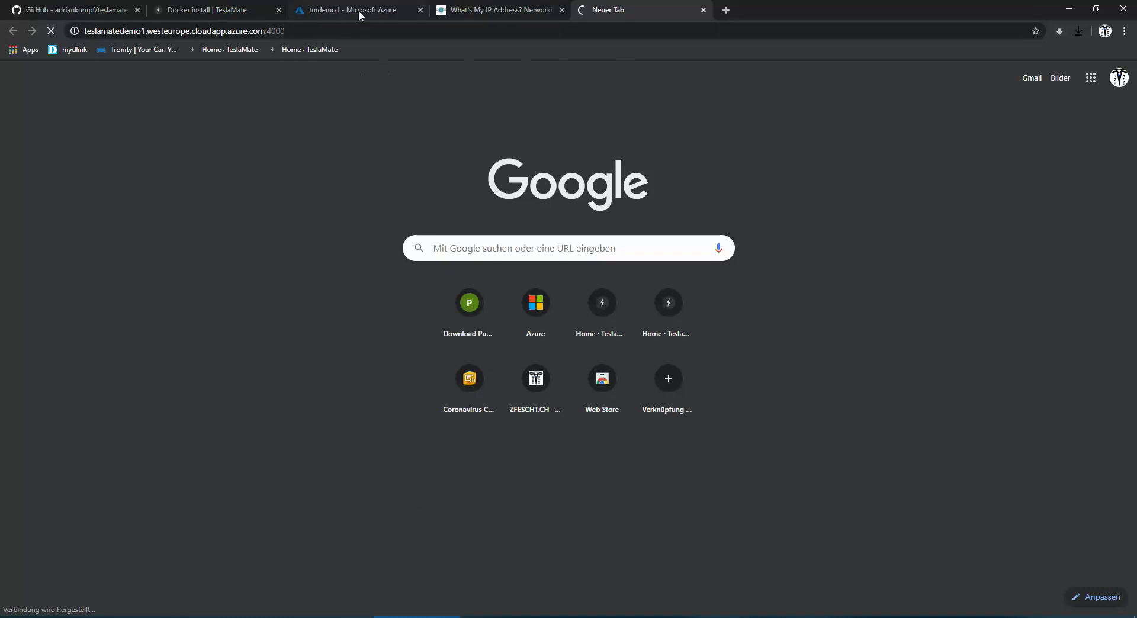
Check the container creation in the terminal and open the network settings of the tmdemo1 virtual machine in the Azure portal.
{"action": "key", "text": "alt+Tab"}
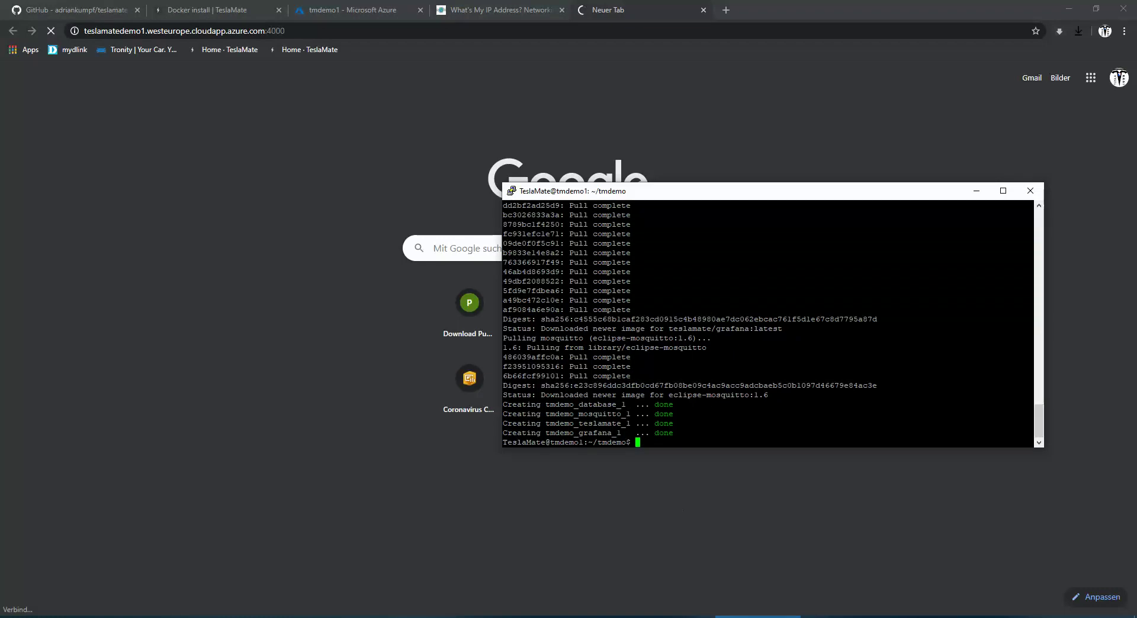
{"action": "left_click", "coordinate": [758, 617]}
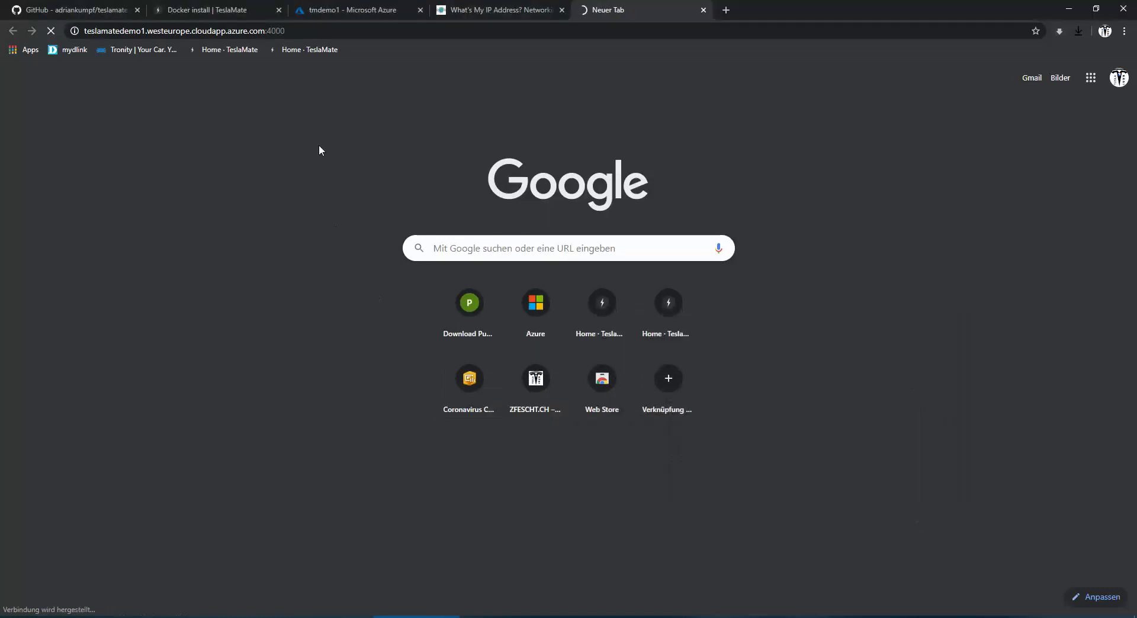
{"action": "left_click", "coordinate": [335, 10]}
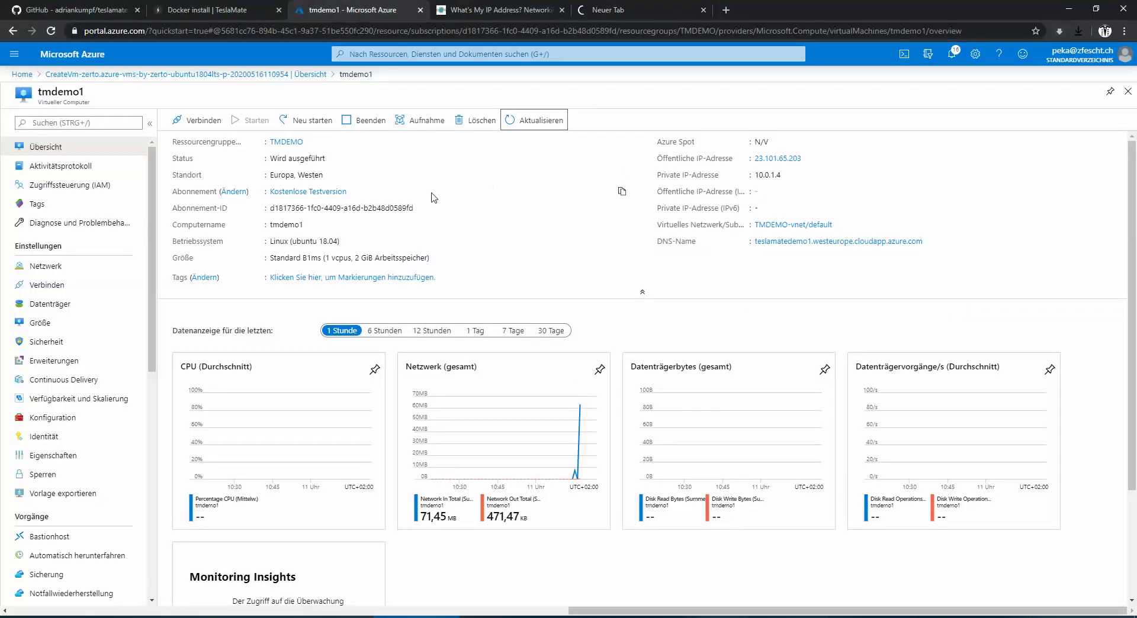
{"action": "left_click", "coordinate": [41, 265]}
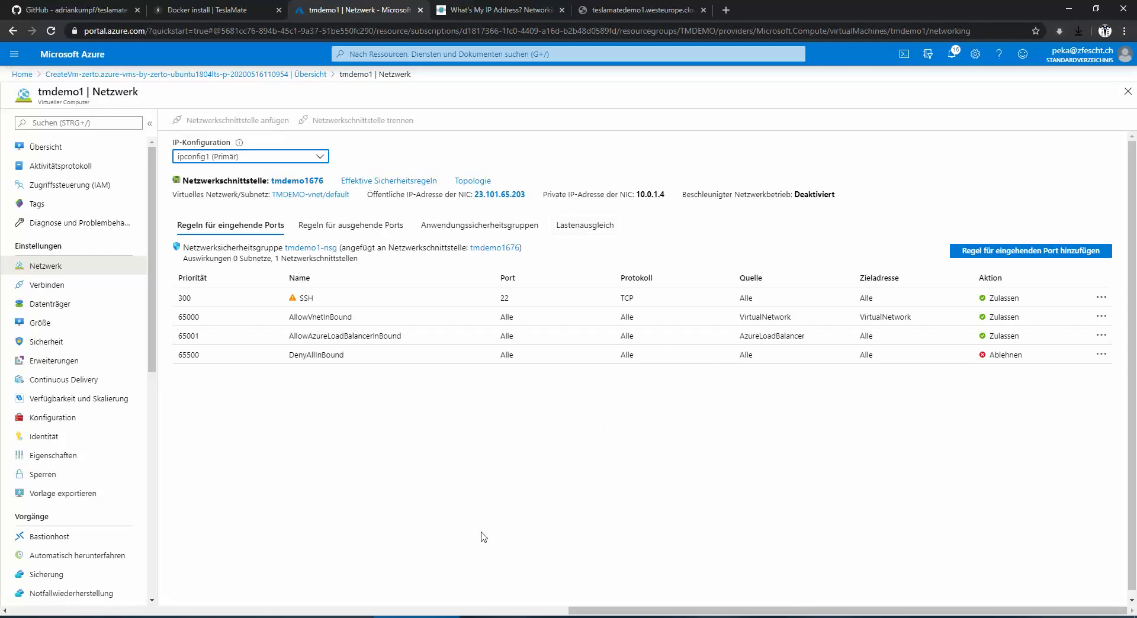
Look up the own public IP address on whatsmyip.org and copy the "unsere ip" address from the Notepad++ notes.
{"action": "left_click", "coordinate": [489, 8]}
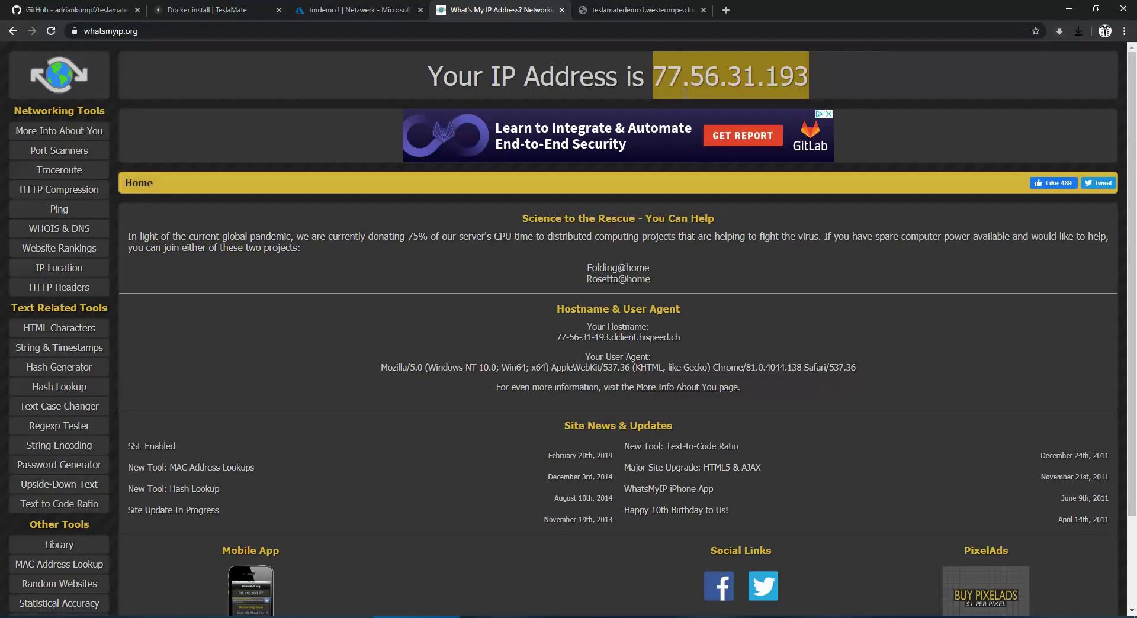
{"action": "triple_click", "coordinate": [750, 81]}
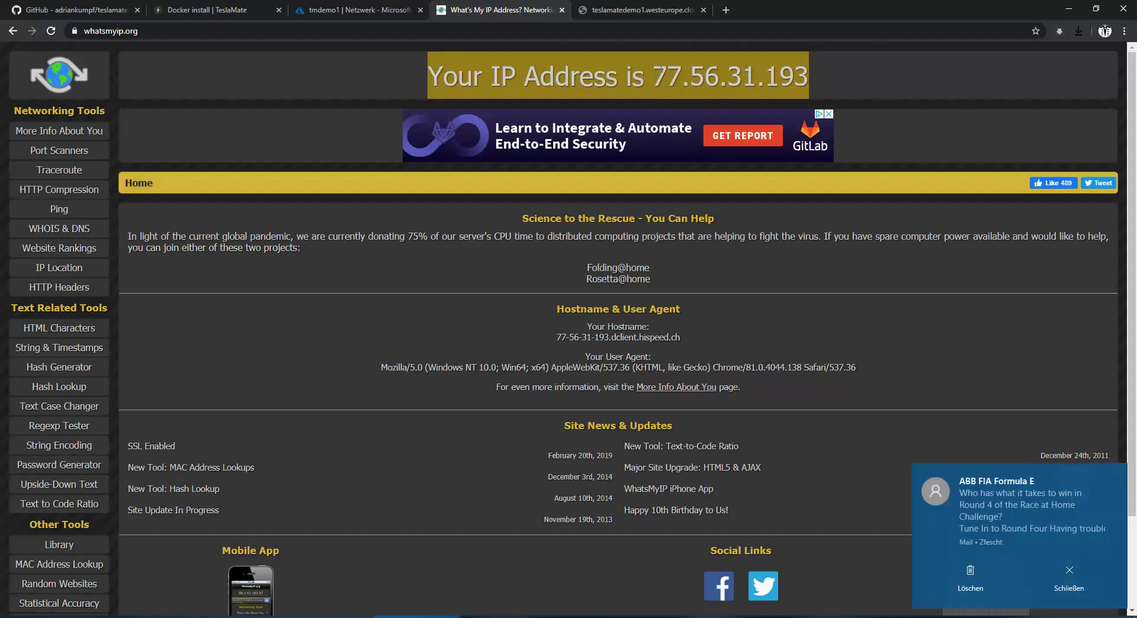
{"action": "left_click", "coordinate": [751, 83]}
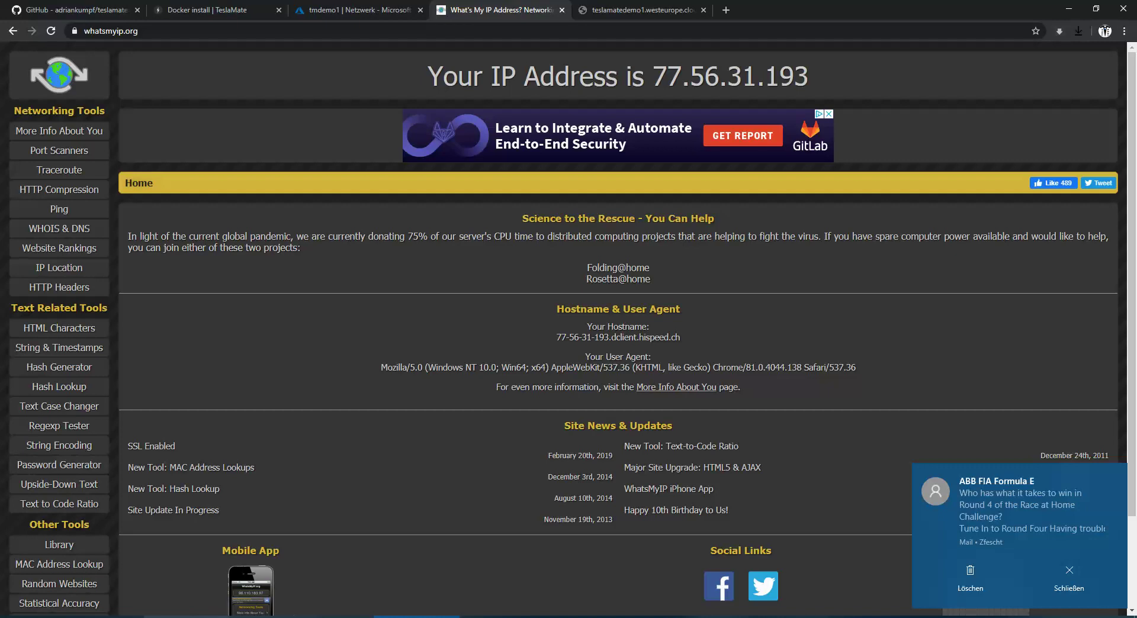
{"action": "key", "text": "alt+Tab"}
{"action": "left_click_drag", "start_coordinate": [459, 242], "coordinate": [359, 243]}
{"action": "key", "text": "ctrl+c"}
{"action": "left_click", "coordinate": [927, 87]}
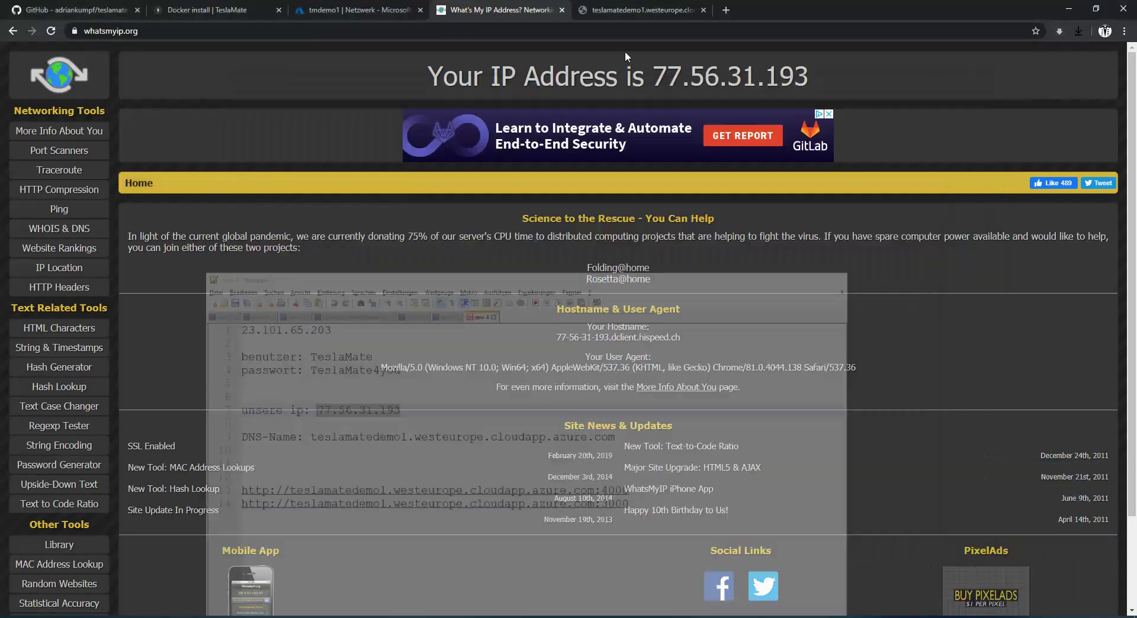
{"action": "left_click", "coordinate": [355, 10]}
{"action": "left_click", "coordinate": [319, 297]}
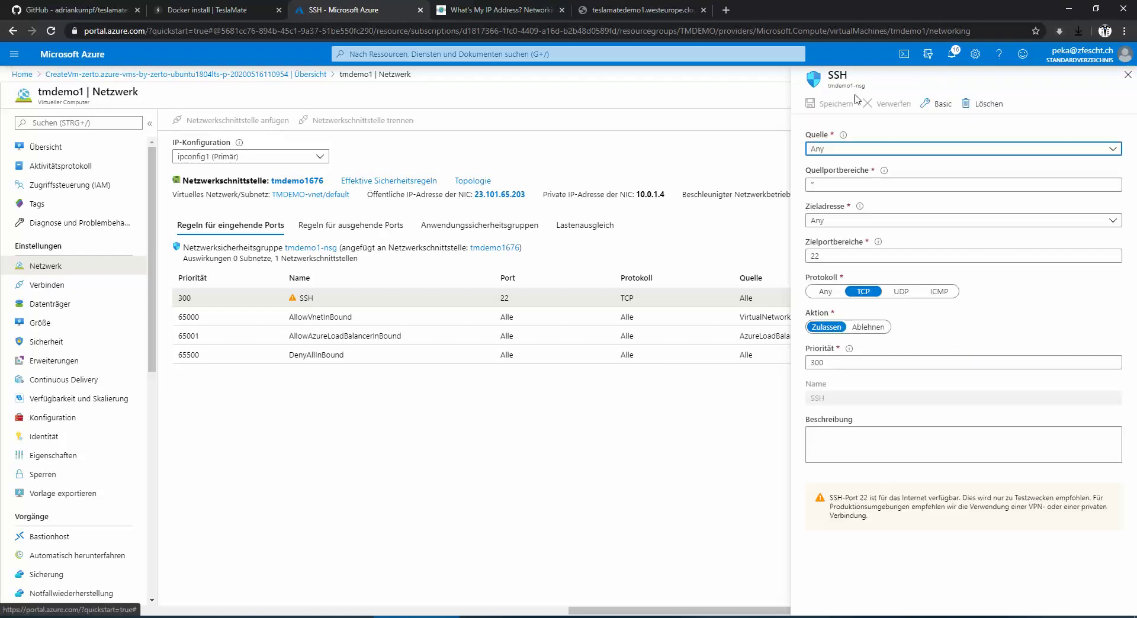
{"action": "left_click", "coordinate": [828, 153]}
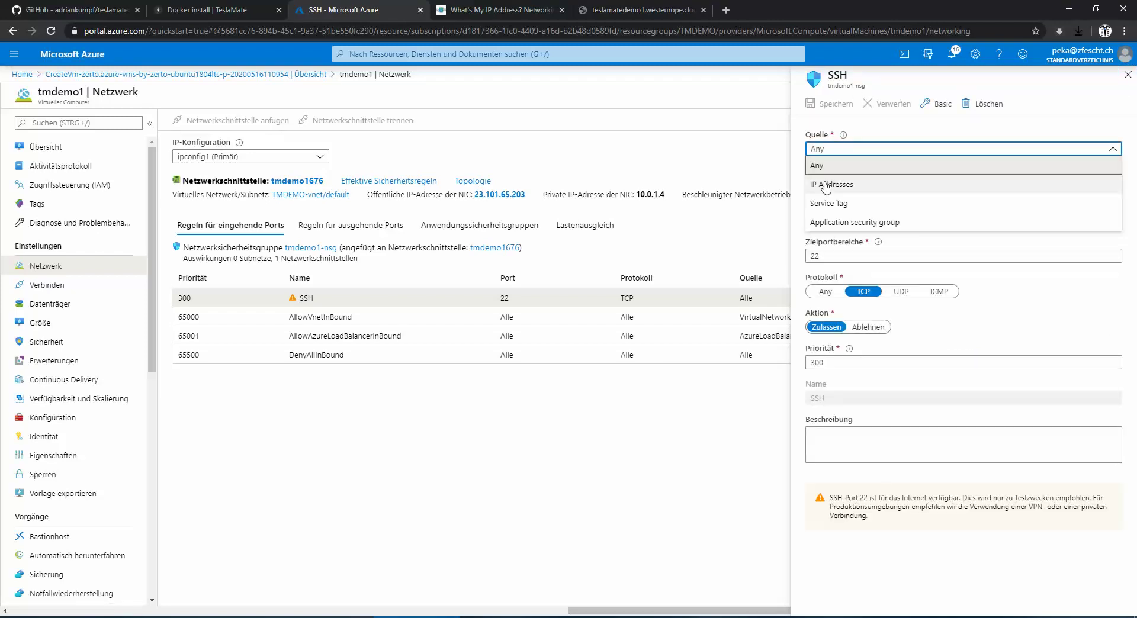
{"action": "left_click", "coordinate": [841, 183]}
{"action": "key", "text": "ctrl+v"}
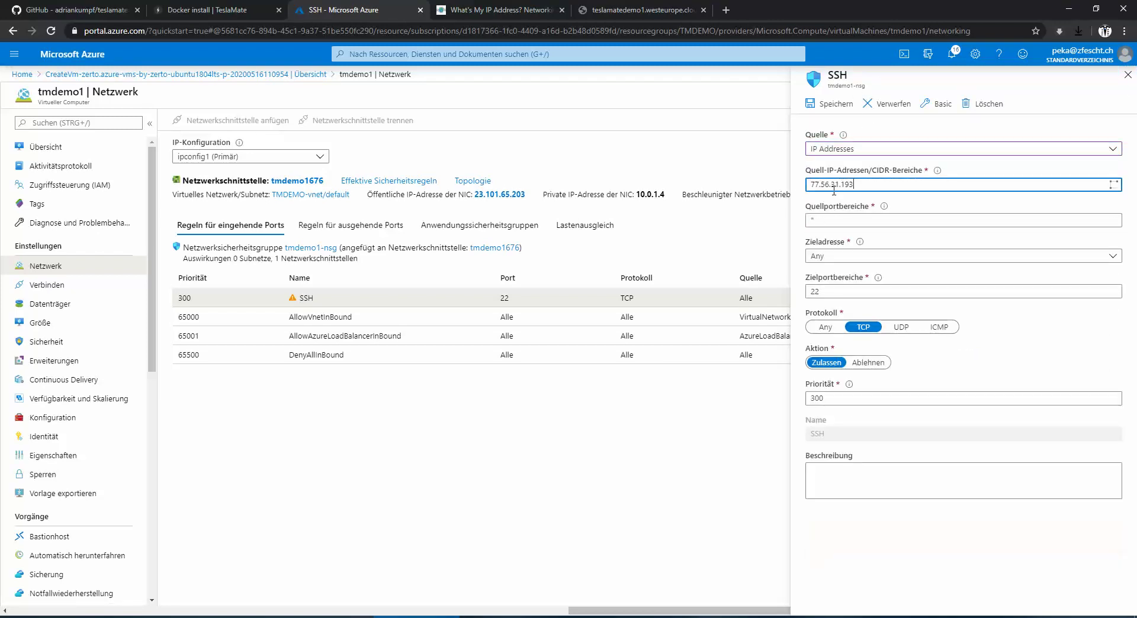
{"action": "left_click", "coordinate": [830, 103]}
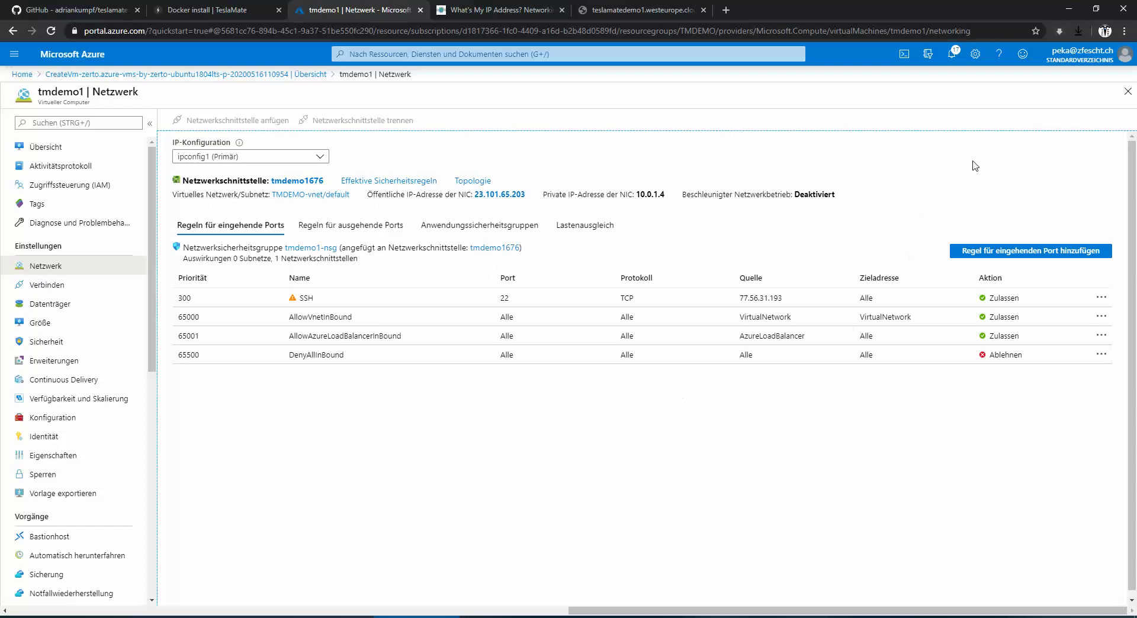
Create a new inbound security rule with IP Addresses as its source and 77.56.31.193 as the allowed address.
{"action": "left_click", "coordinate": [1008, 261]}
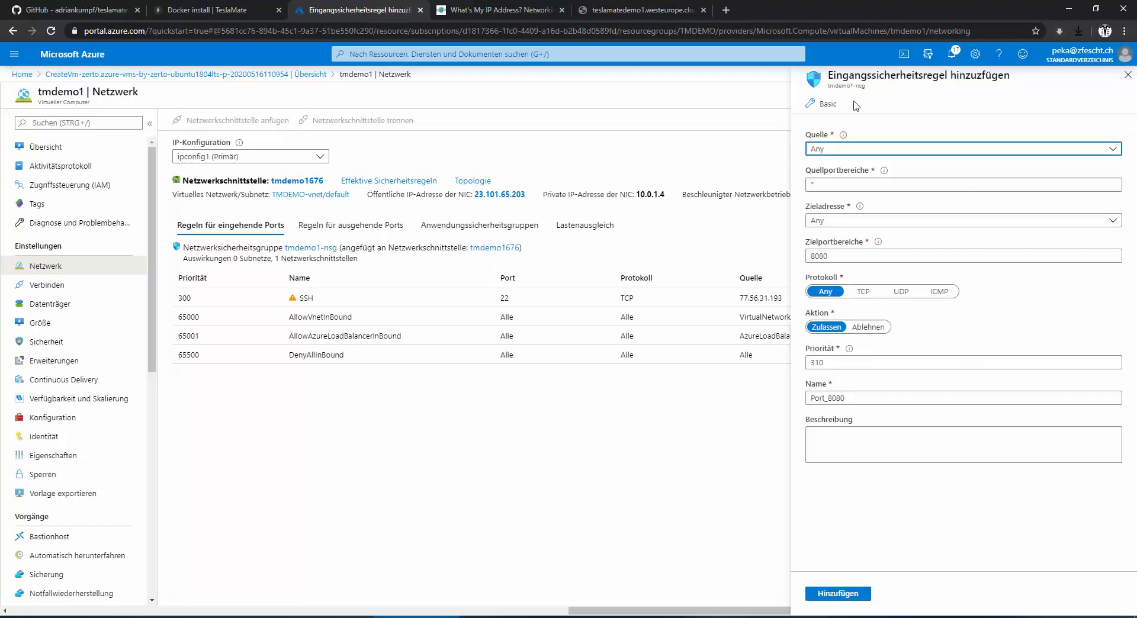
{"action": "left_click", "coordinate": [840, 152]}
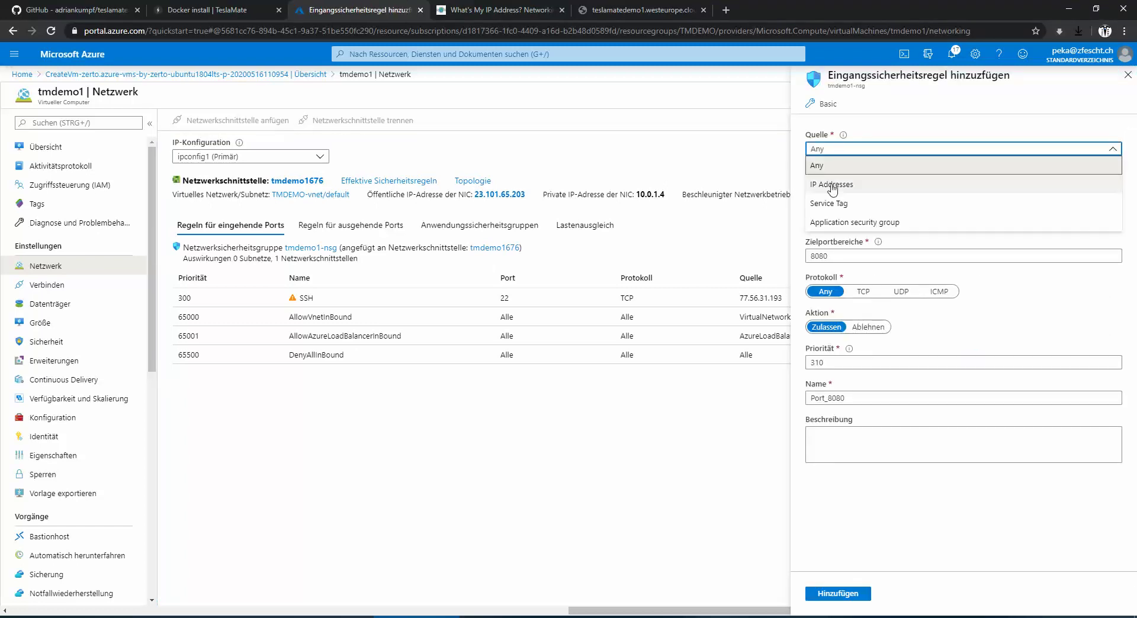
{"action": "left_click", "coordinate": [838, 184]}
{"action": "left_click", "coordinate": [831, 183]}
{"action": "type", "text": "77.56.31.193"}
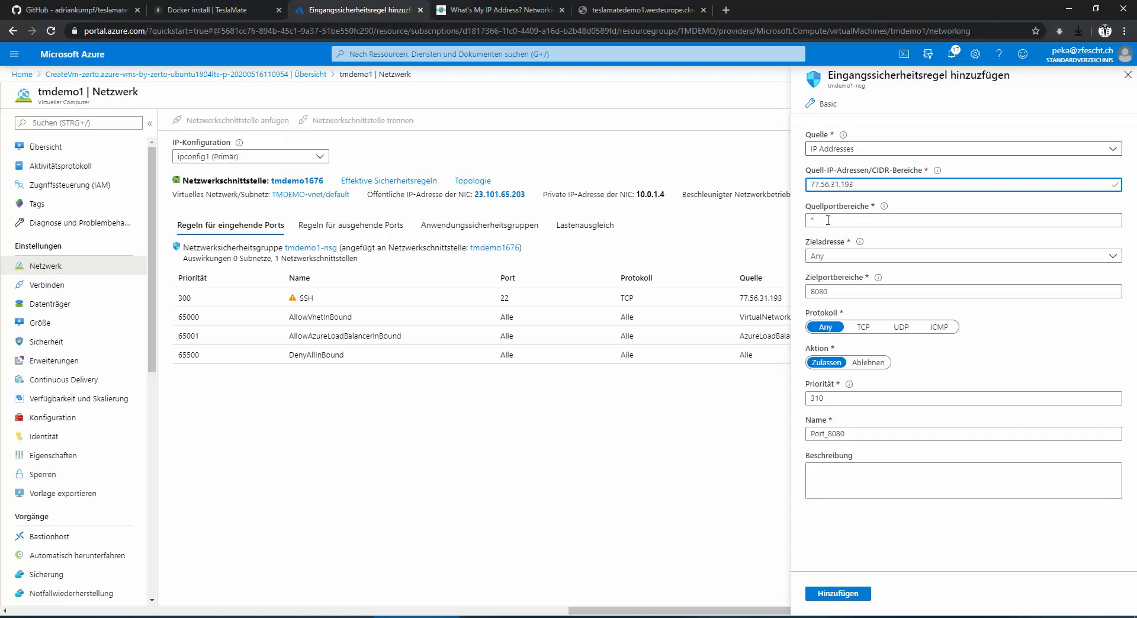
Set the rule's destination port to 3000, its name to Port_3000 and its protocol to TCP, and add the rule.
{"action": "double_click", "coordinate": [836, 291]}
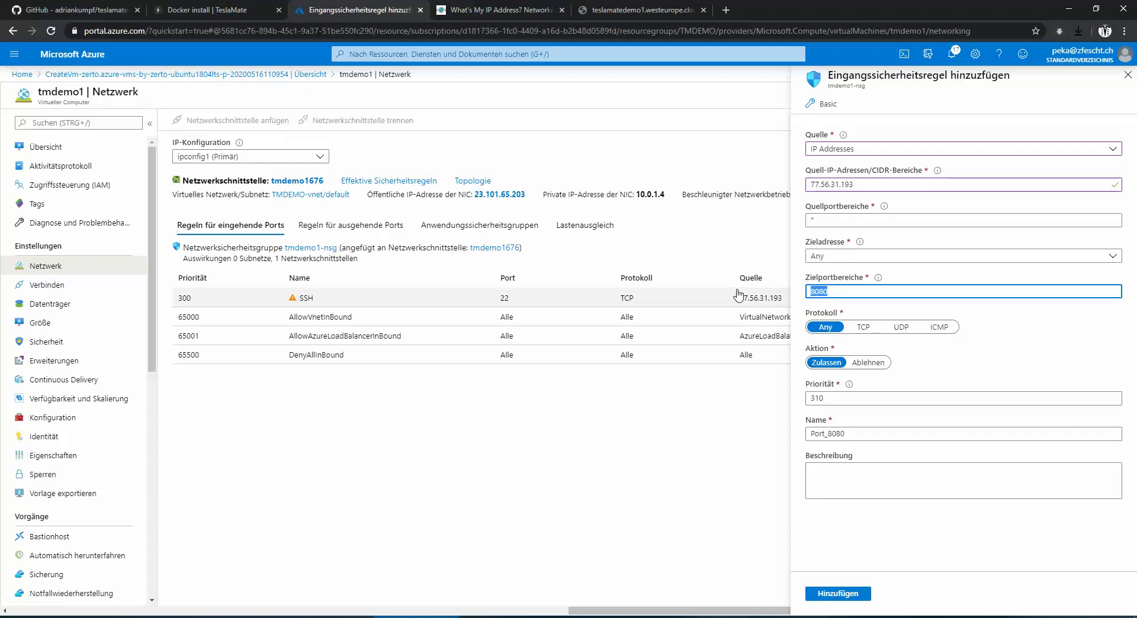
{"action": "type", "text": "3000"}
{"action": "left_click", "coordinate": [897, 434]}
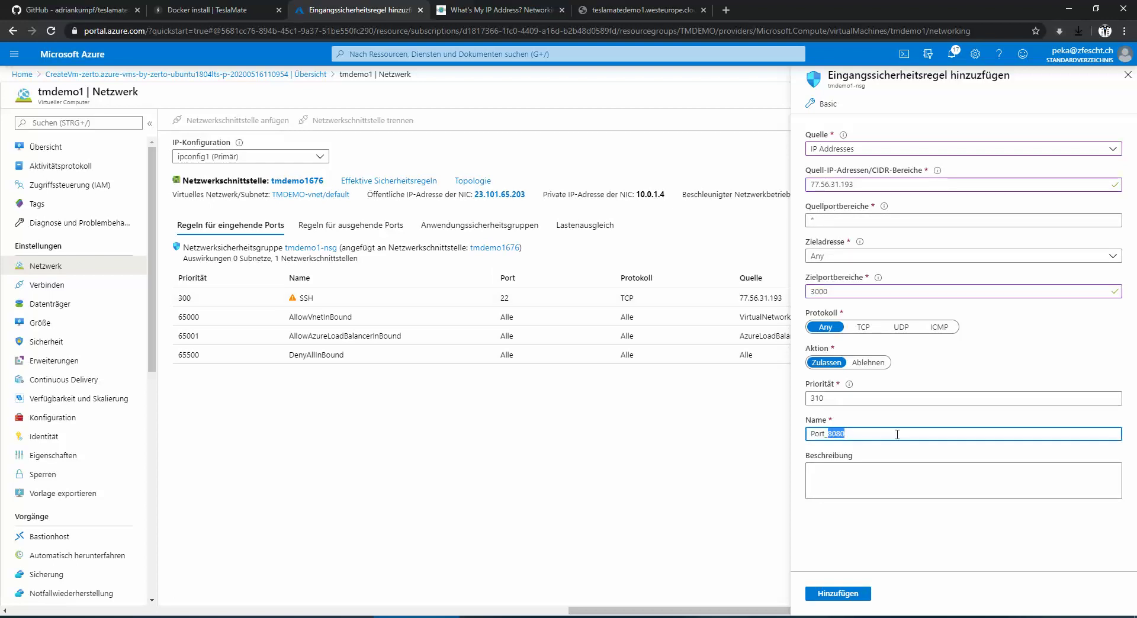
{"action": "key", "text": "BackSpace"}
{"action": "key", "text": "BackSpace"}
{"action": "key", "text": "BackSpace"}
{"action": "key", "text": "BackSpace"}
{"action": "type", "text": "3"}
{"action": "left_click", "coordinate": [863, 326]}
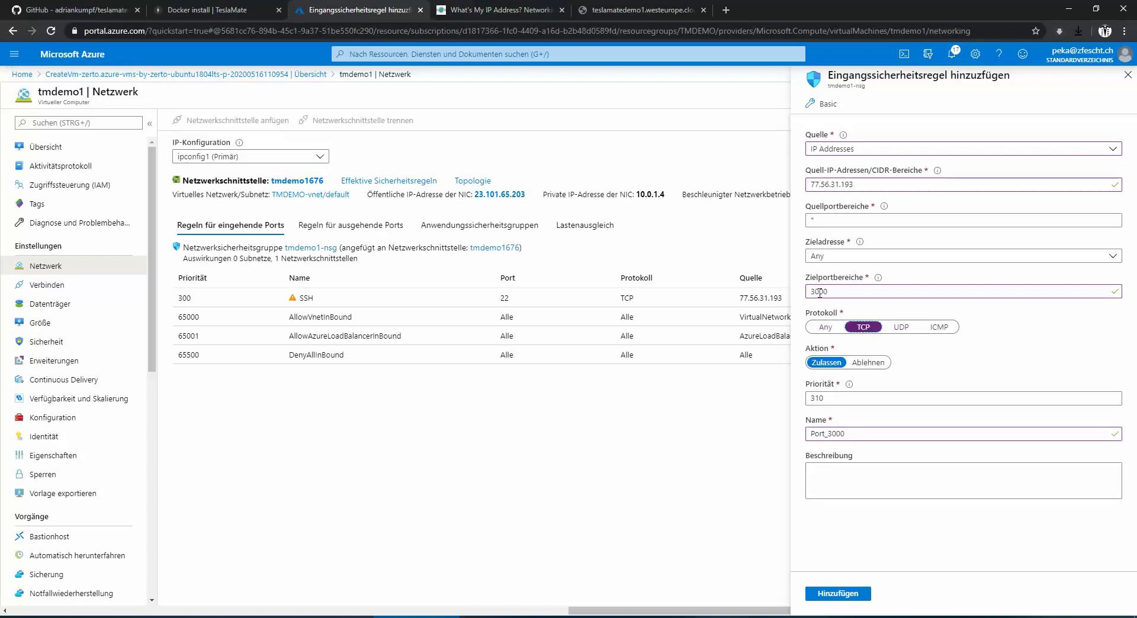
{"action": "left_click", "coordinate": [836, 595]}
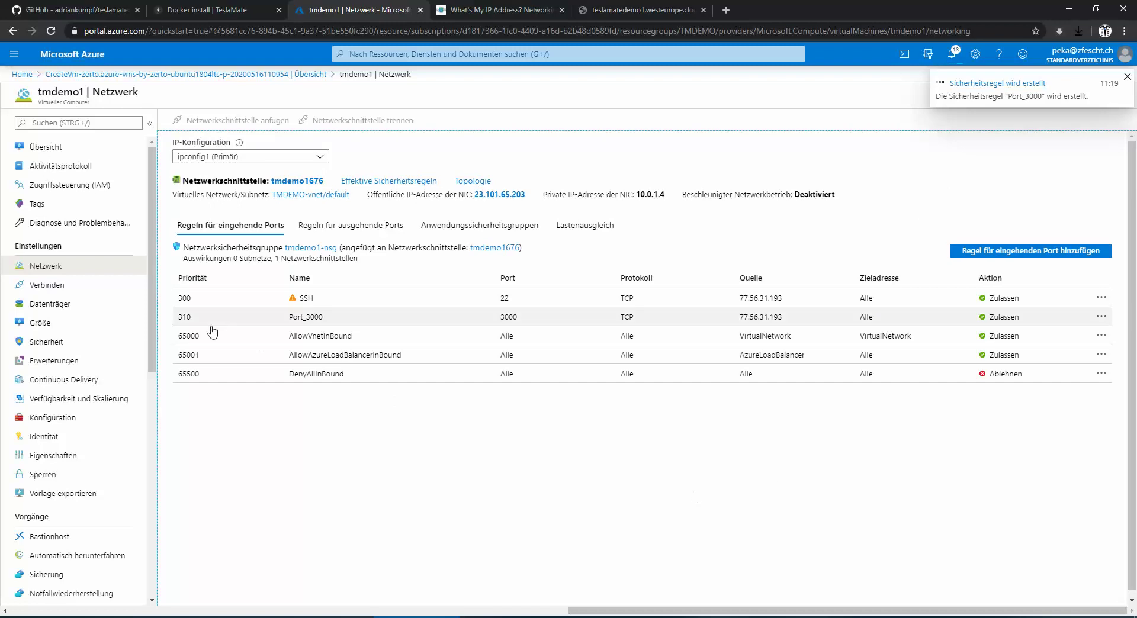
{"action": "left_click", "coordinate": [1005, 252]}
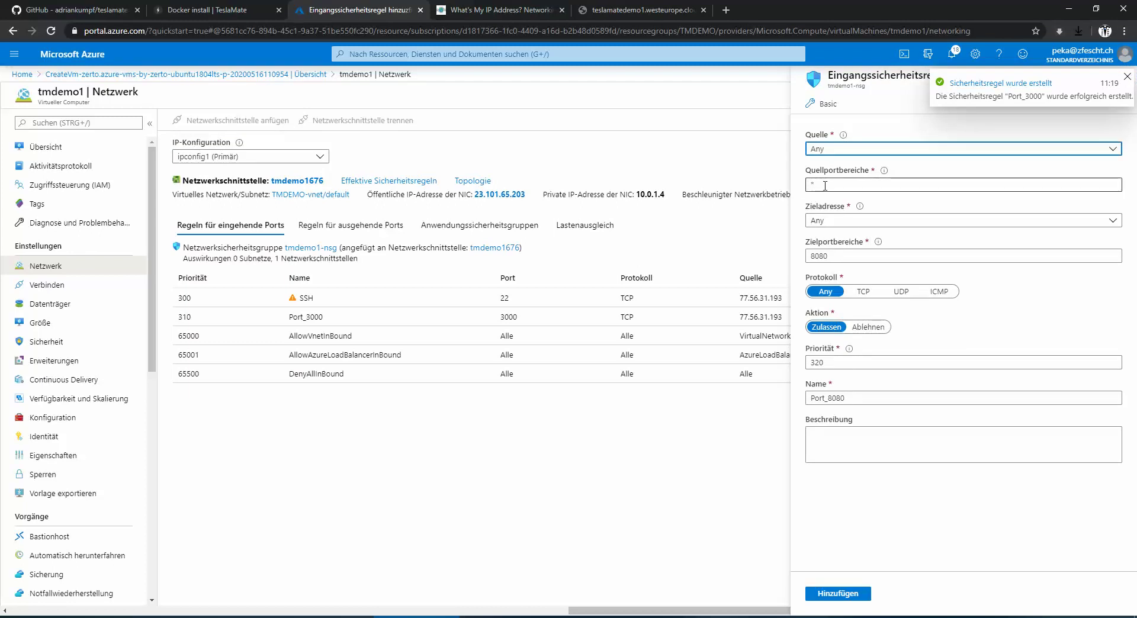
{"action": "left_click", "coordinate": [831, 153]}
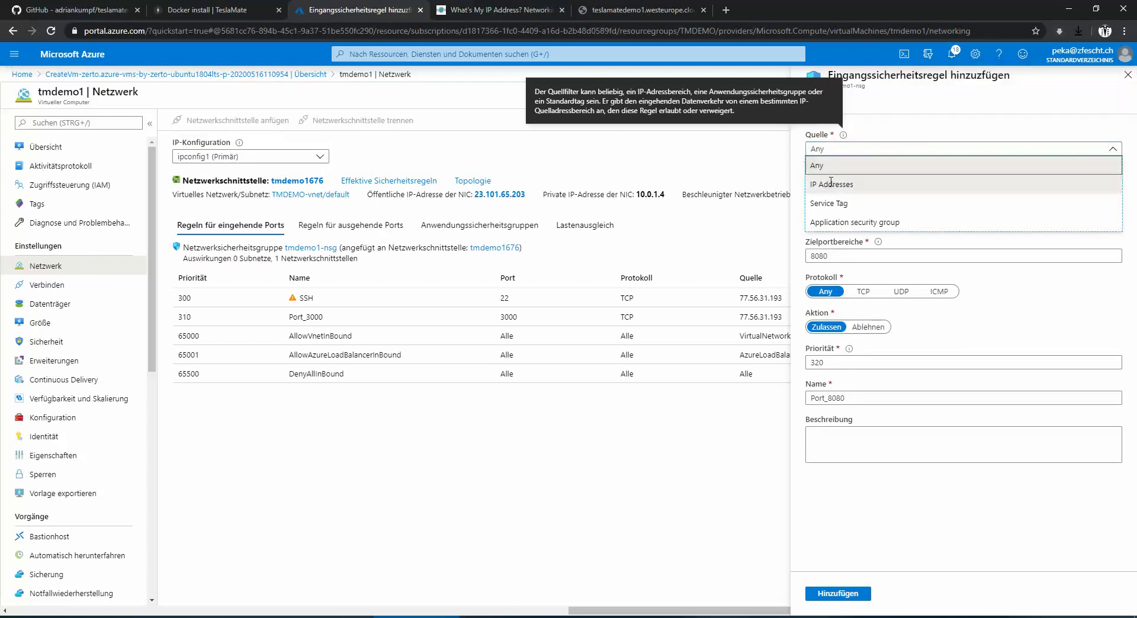
{"action": "left_click", "coordinate": [829, 176]}
{"action": "left_click", "coordinate": [836, 183]}
{"action": "type", "text": "77.56.31.193"}
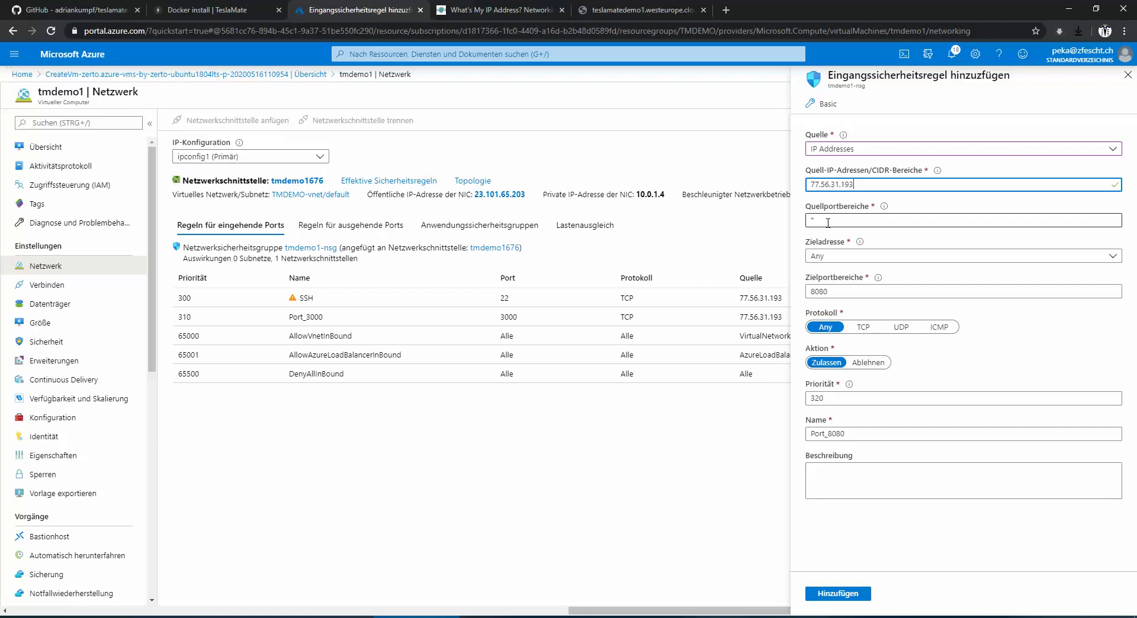
Set the second rule's destination port to 4000, its protocol to TCP and its name to Port_4000, and add the rule.
{"action": "double_click", "coordinate": [823, 291]}
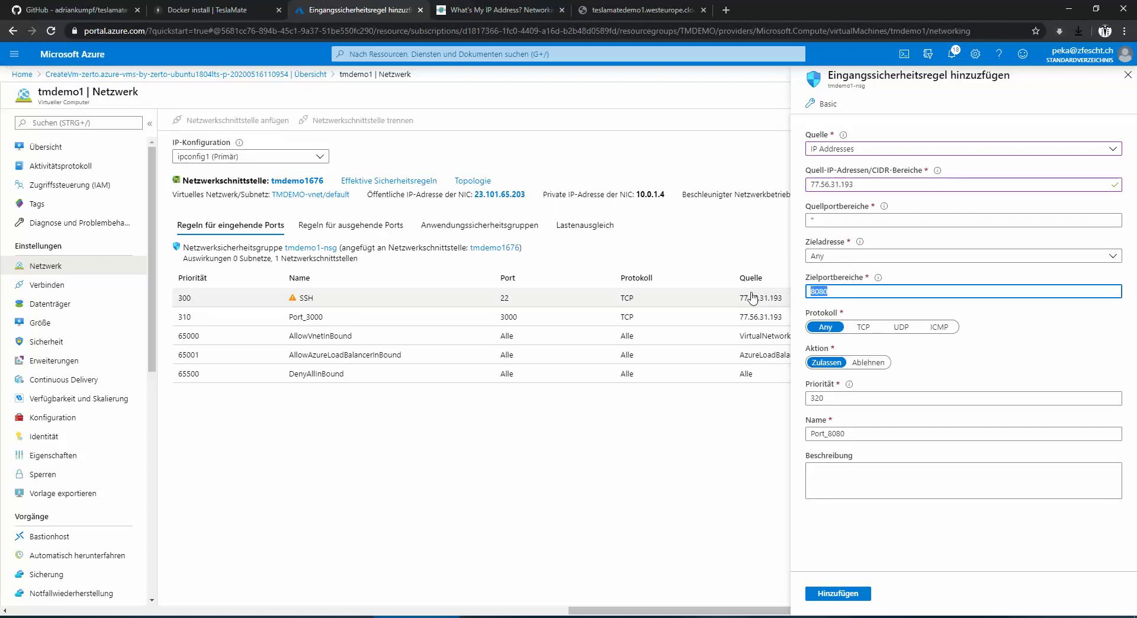
{"action": "type", "text": "4000"}
{"action": "left_click", "coordinate": [864, 327]}
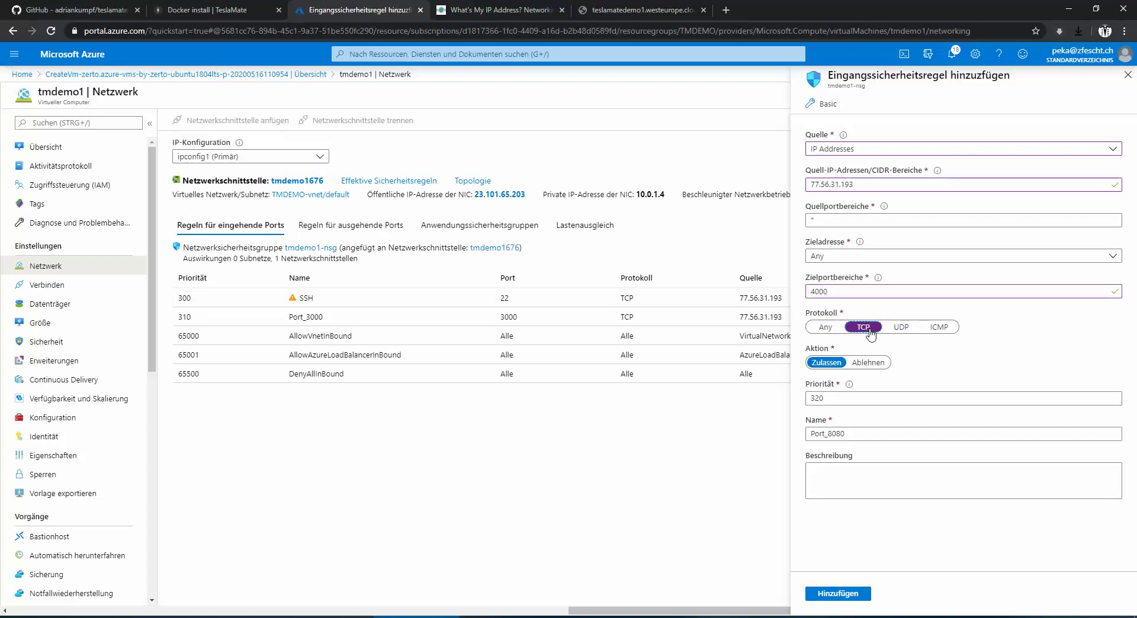
{"action": "left_click_drag", "start_coordinate": [829, 434], "coordinate": [885, 450]}
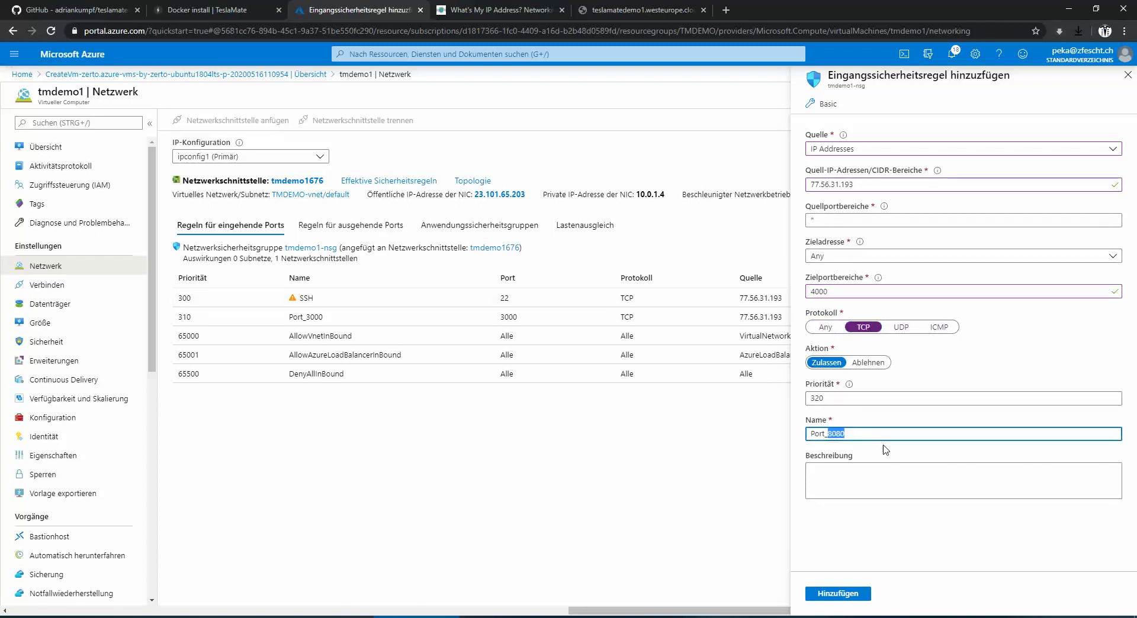
{"action": "type", "text": "4000"}
{"action": "left_click", "coordinate": [831, 597]}
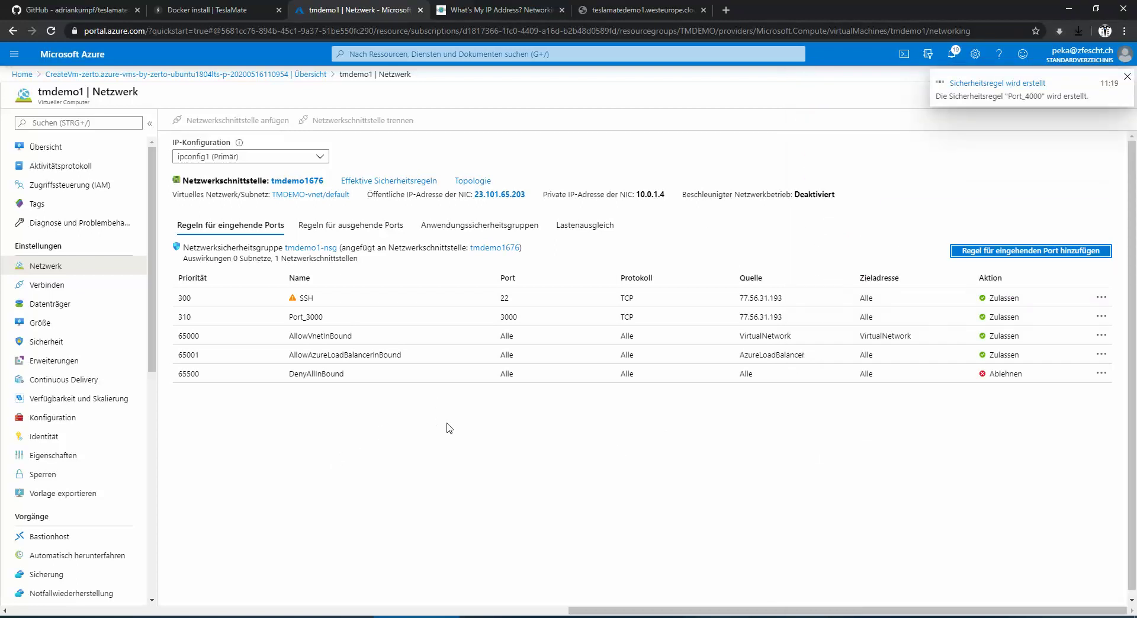
Check in the tmdemo1 terminal session whether the database, mosquitto, teslamate and grafana containers were created.
{"action": "left_click", "coordinate": [758, 617]}
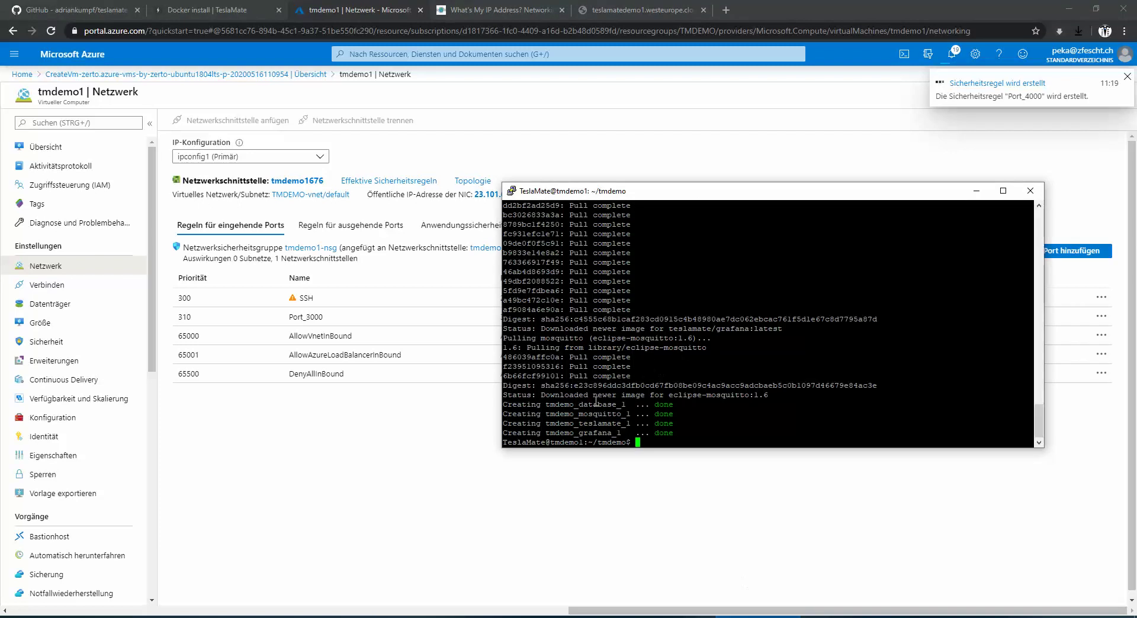
{"action": "left_click_drag", "start_coordinate": [503, 405], "coordinate": [694, 436]}
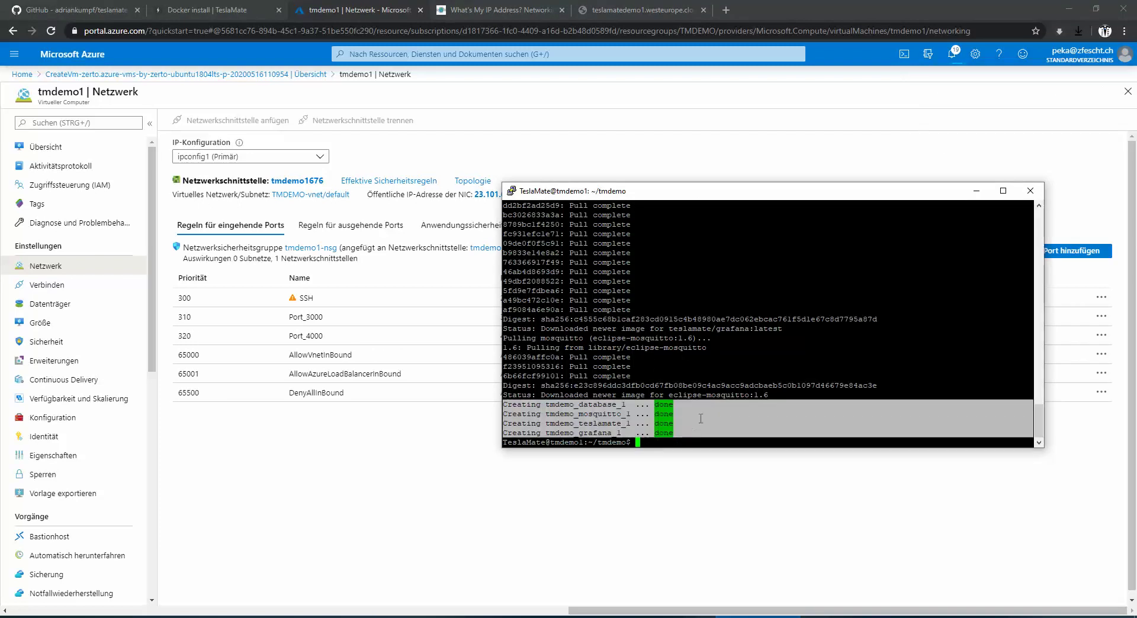
{"action": "left_click", "coordinate": [694, 436]}
{"action": "left_click", "coordinate": [515, 525]}
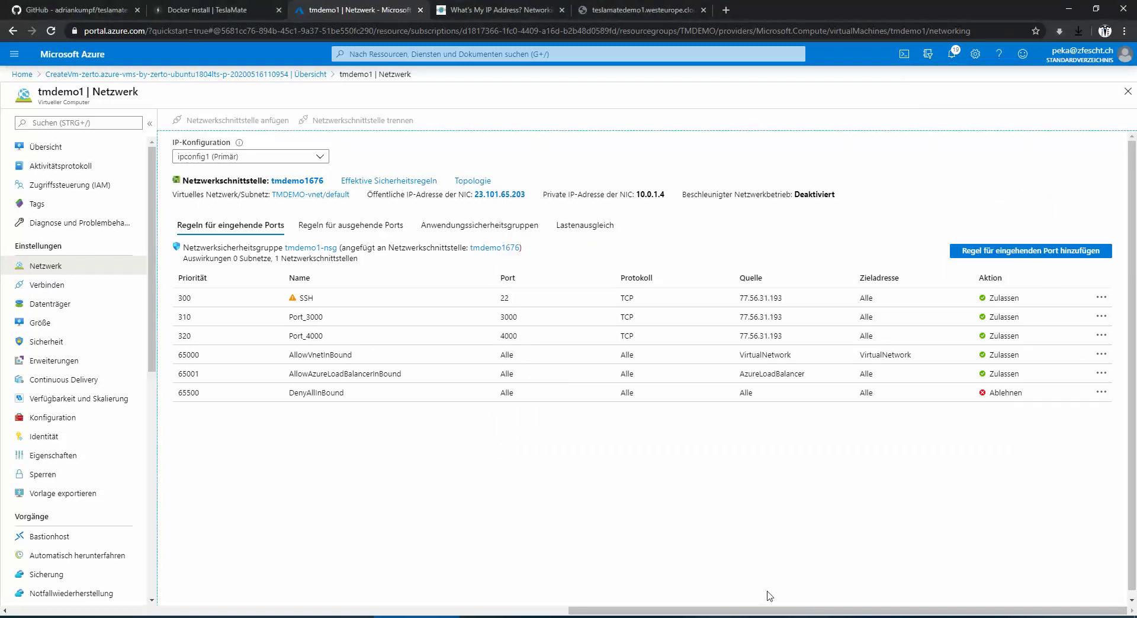
Try to load teslamatedemo1.westeurope.cloudapp.azure.com:4000 in the browser and close the open Fotos window.
{"action": "left_click", "coordinate": [645, 13]}
{"action": "left_click", "coordinate": [356, 31]}
{"action": "key", "text": "Return"}
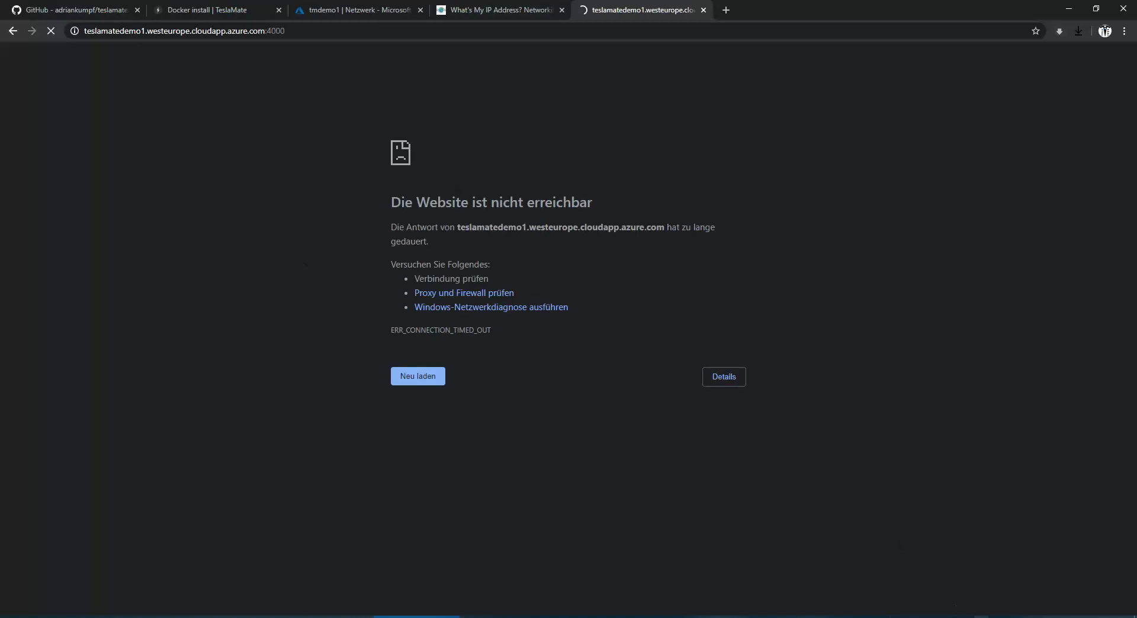
{"action": "right_click", "coordinate": [921, 610]}
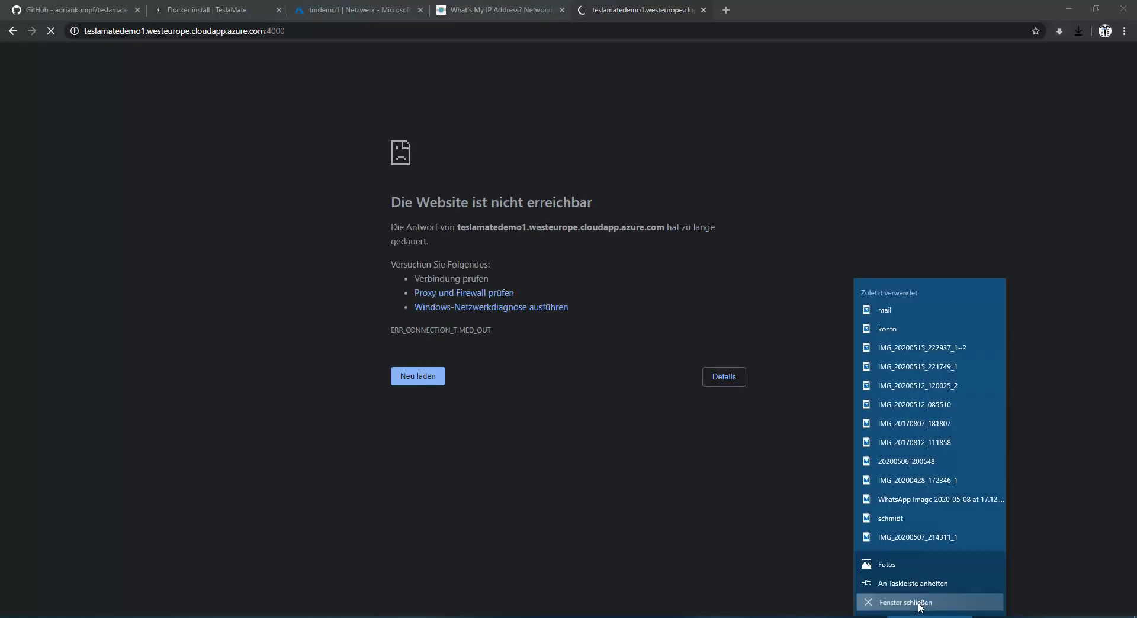
{"action": "left_click", "coordinate": [920, 602]}
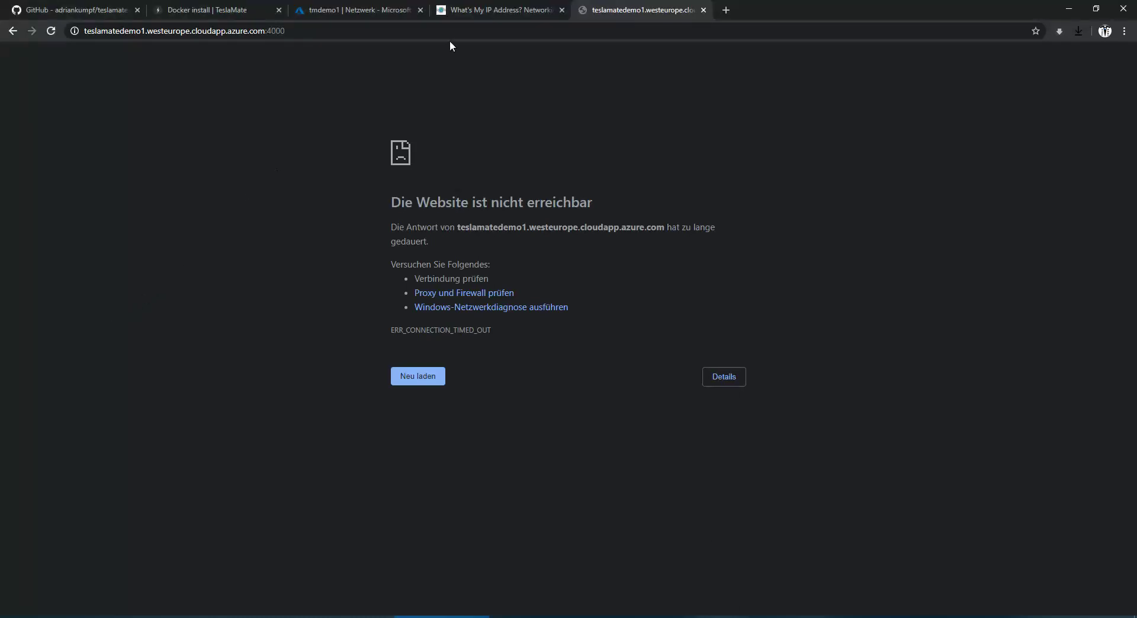
Close the What's My IP Address page and load the TeslaMate page on port 4000 again.
{"action": "left_click", "coordinate": [513, 12]}
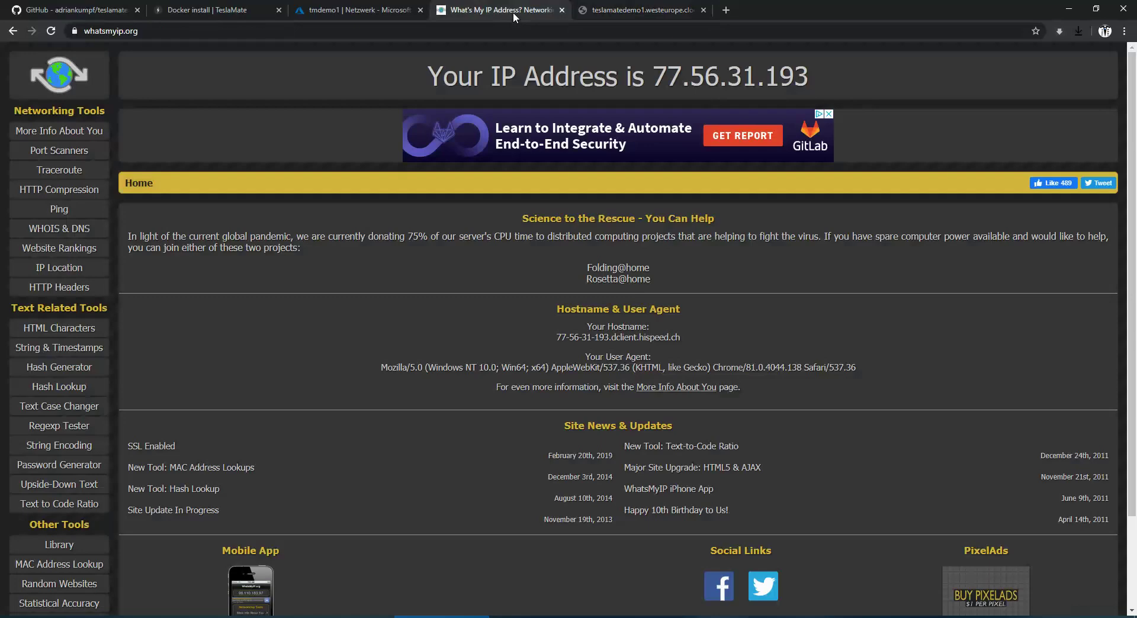
{"action": "left_click", "coordinate": [562, 10]}
{"action": "left_click", "coordinate": [472, 30]}
{"action": "key", "text": "Return"}
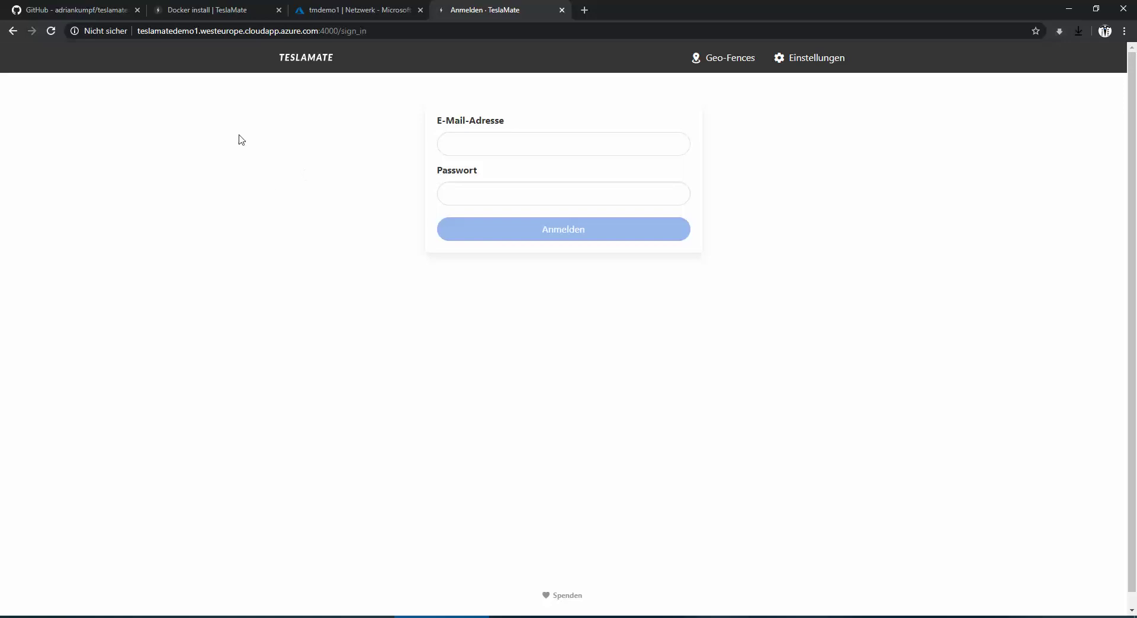
{"action": "left_click_drag", "start_coordinate": [242, 224], "coordinate": [239, 182]}
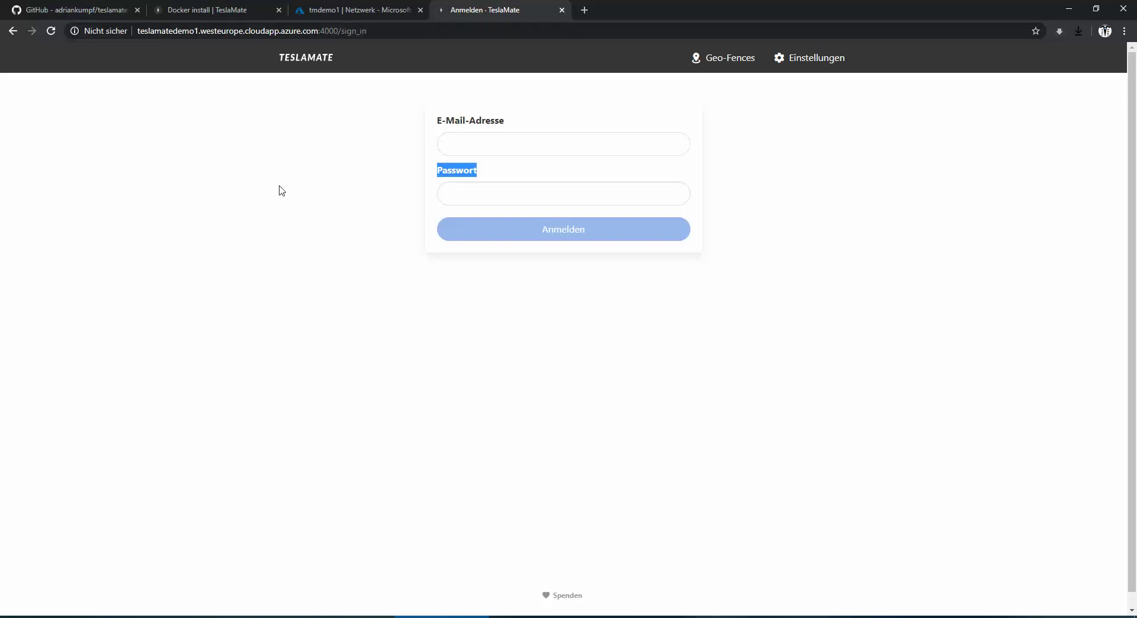
{"action": "left_click", "coordinate": [299, 69]}
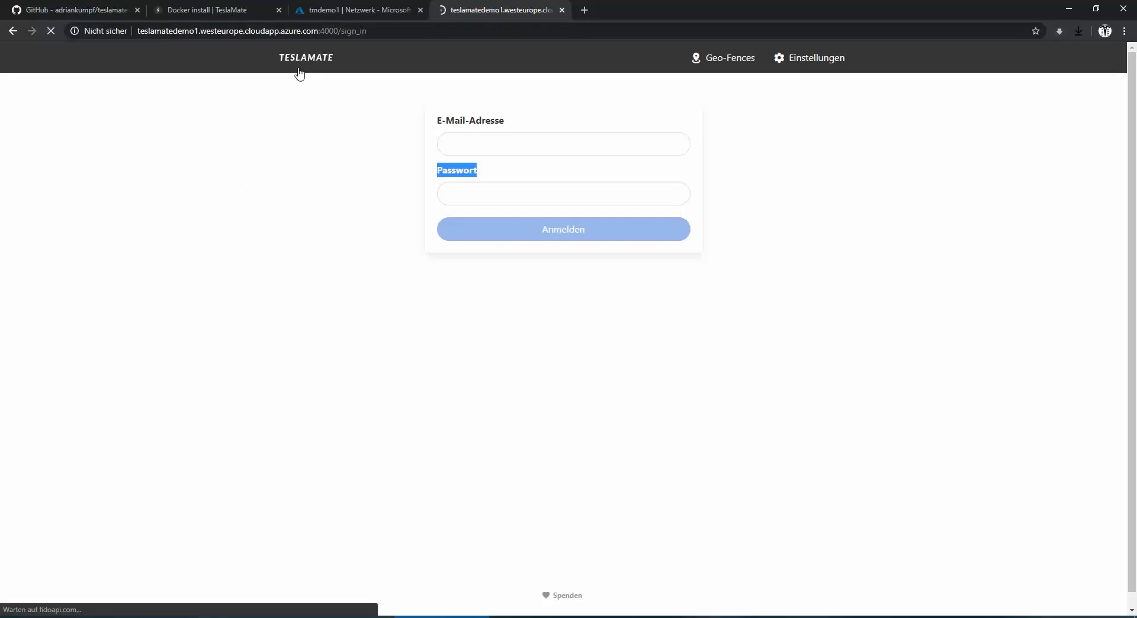
{"action": "left_click", "coordinate": [466, 143]}
{"action": "left_click", "coordinate": [293, 168]}
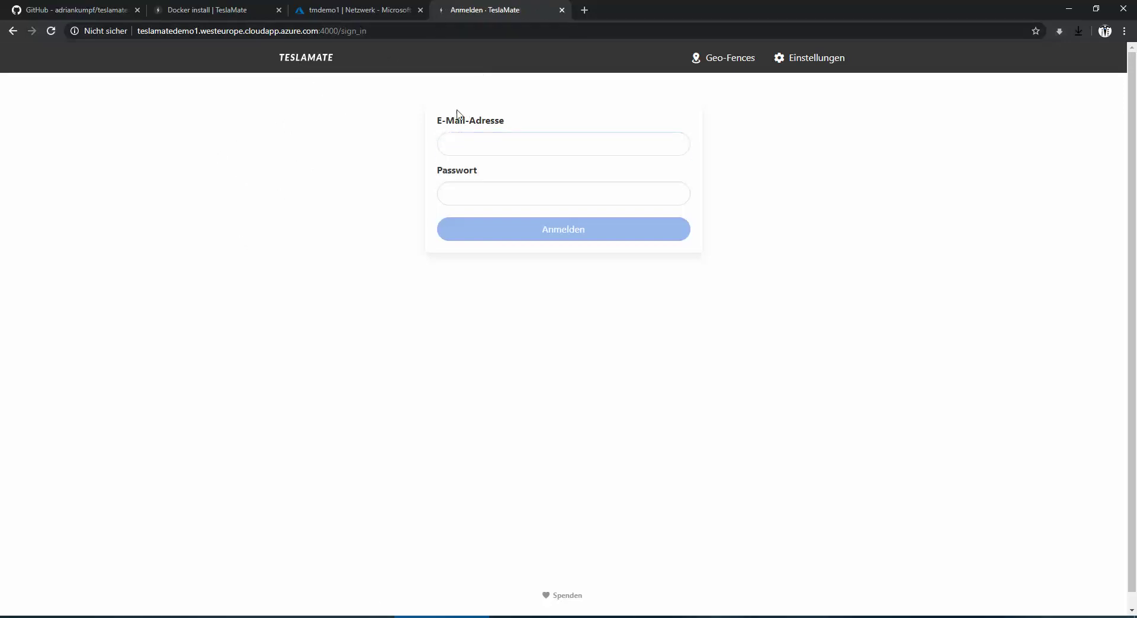
Sign in to TeslaMate with the account's e-mail address and password.
{"action": "left_click", "coordinate": [480, 142]}
{"action": "left_click", "coordinate": [477, 172]}
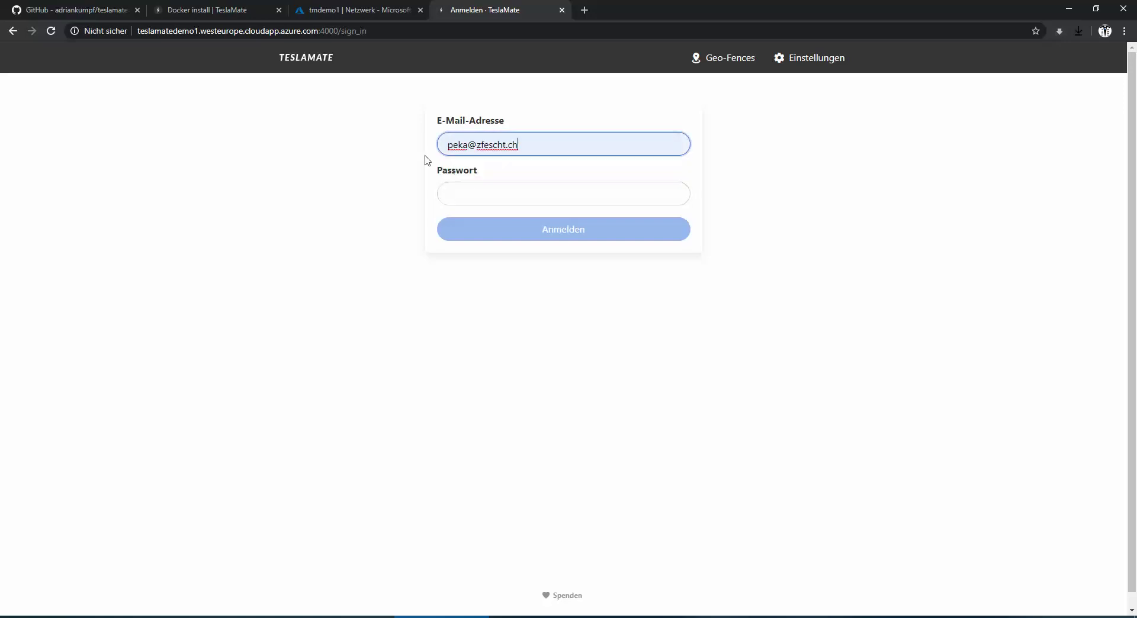
{"action": "left_click", "coordinate": [459, 194]}
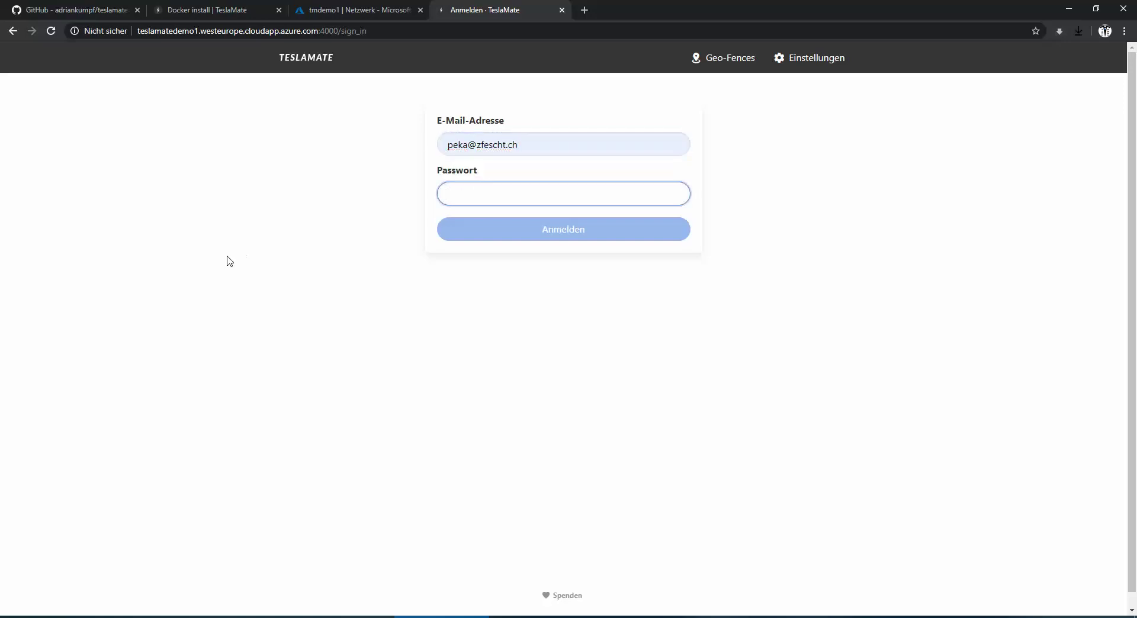
{"action": "type", "text": "•"}
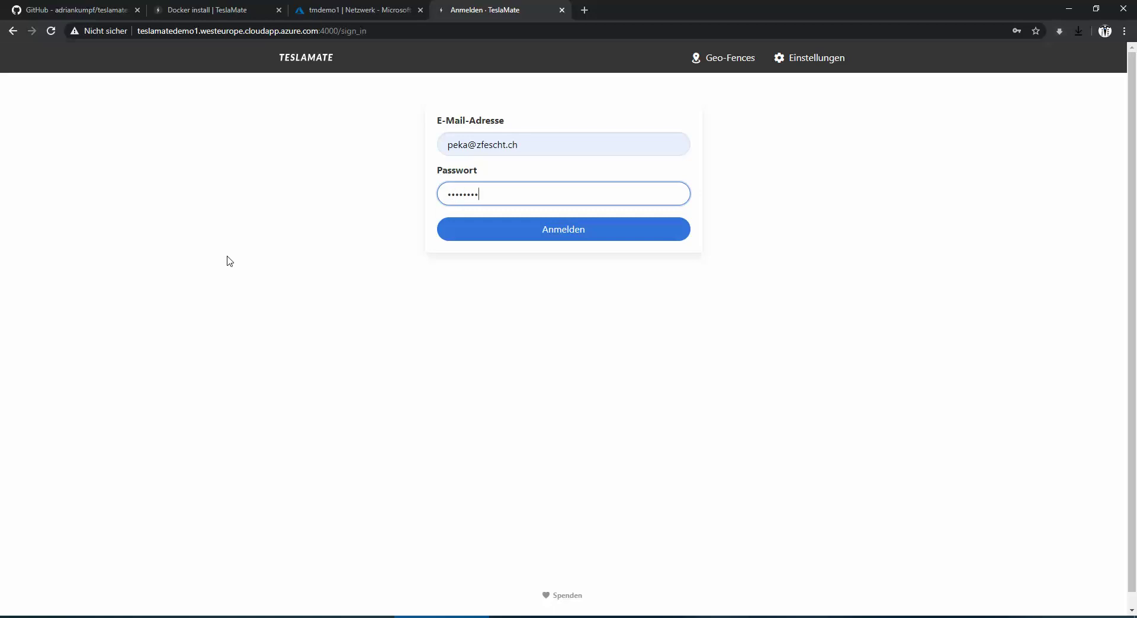
{"action": "type", "text": "******"}
{"action": "left_click", "coordinate": [578, 237]}
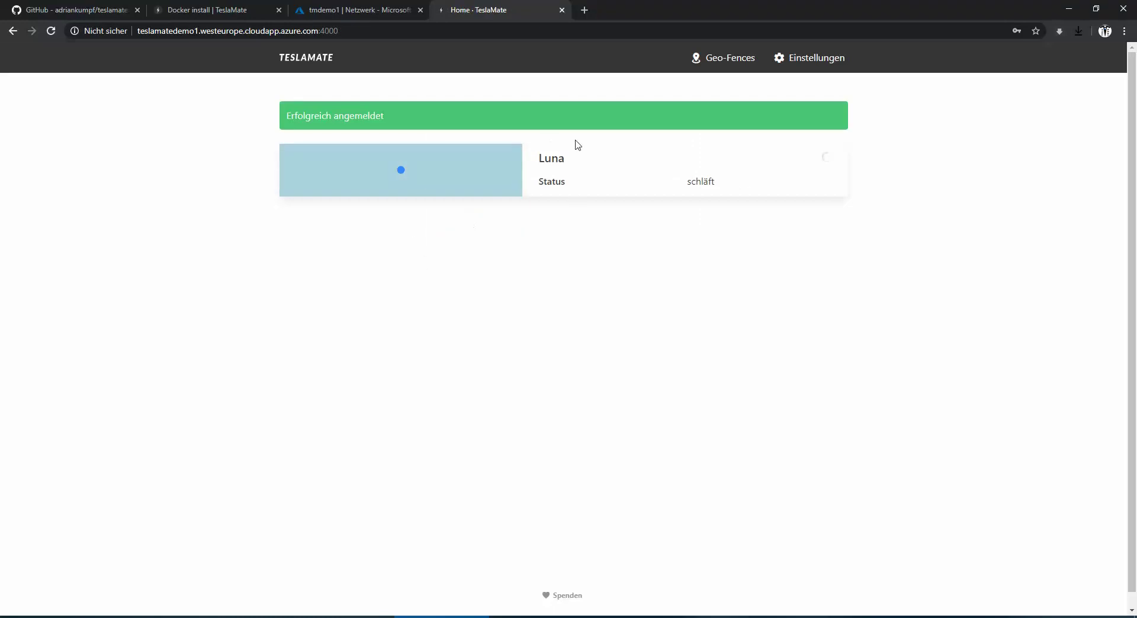
Examine the vehicle's name and status on the TeslaMate home page.
{"action": "double_click", "coordinate": [556, 164]}
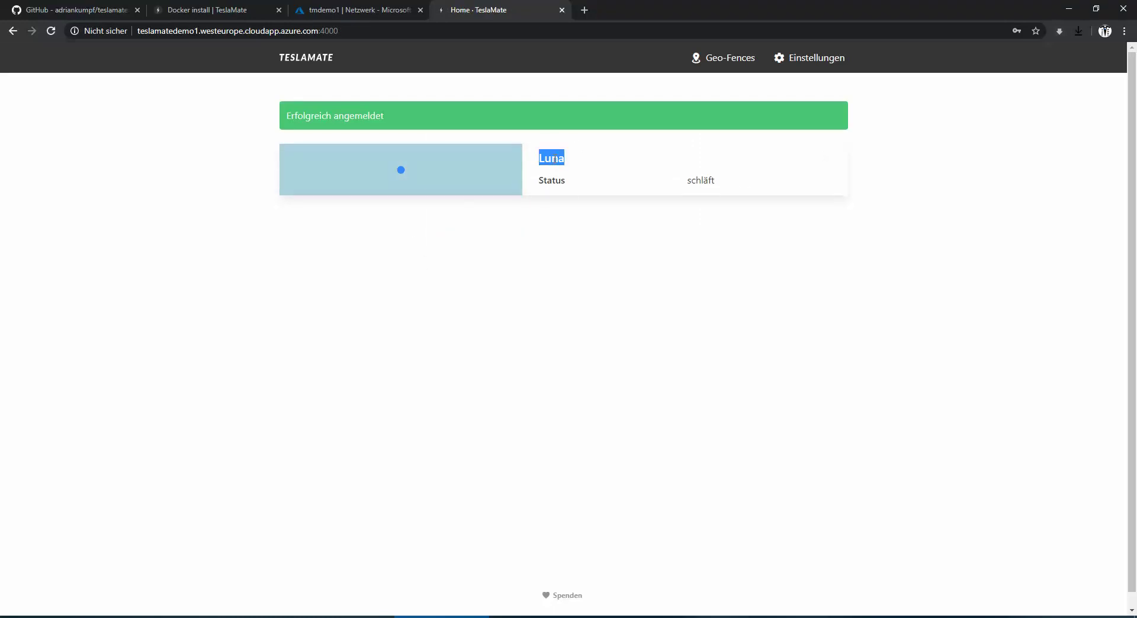
{"action": "left_click", "coordinate": [101, 313]}
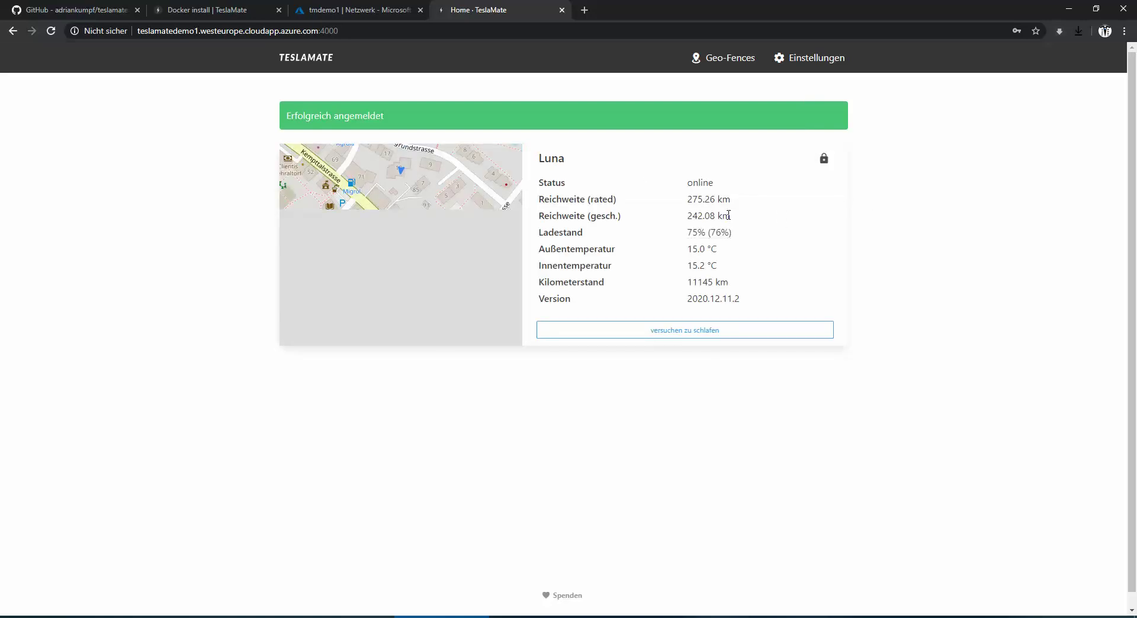
{"action": "double_click", "coordinate": [699, 183]}
{"action": "left_click", "coordinate": [816, 58]}
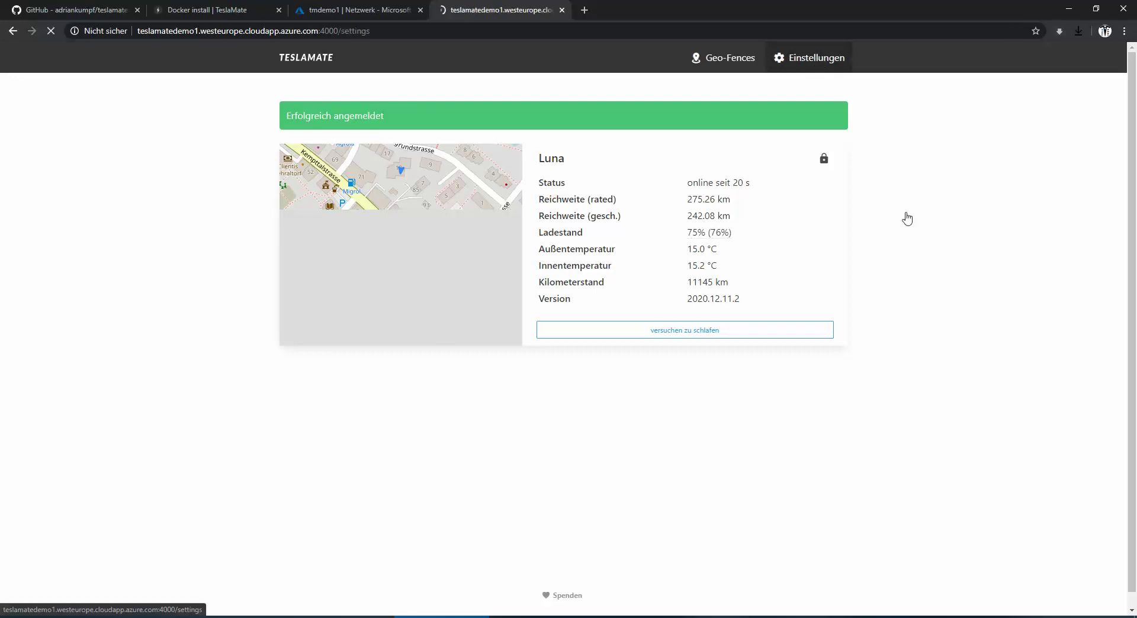
{"action": "scroll", "coordinate": [105, 413], "scroll_direction": "down", "scroll_amount": 4}
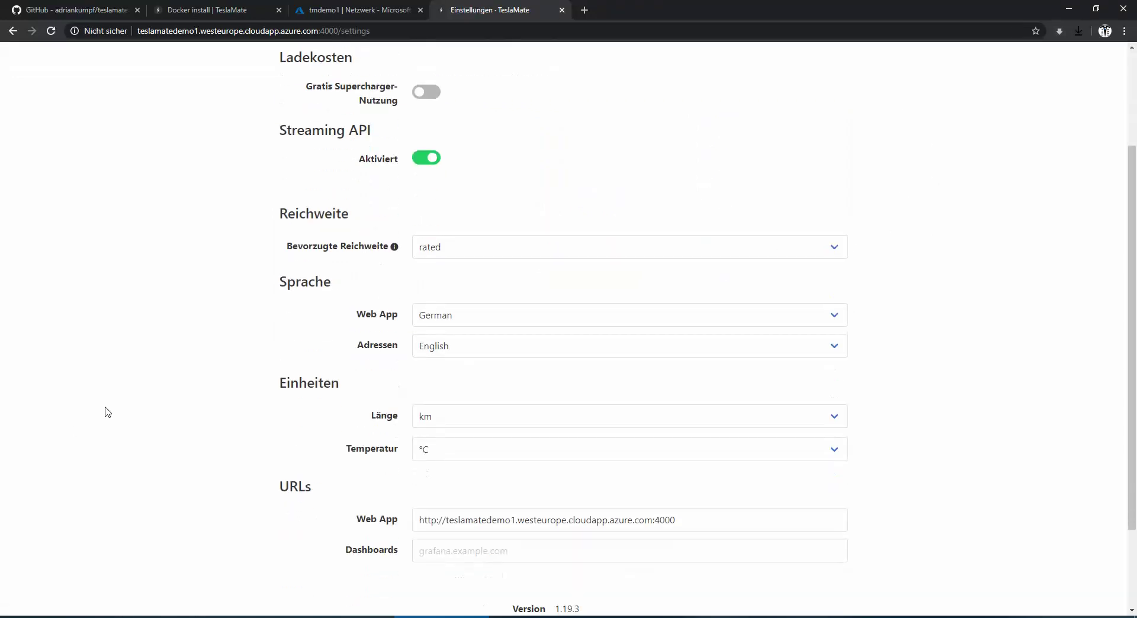
{"action": "left_click", "coordinate": [691, 407]}
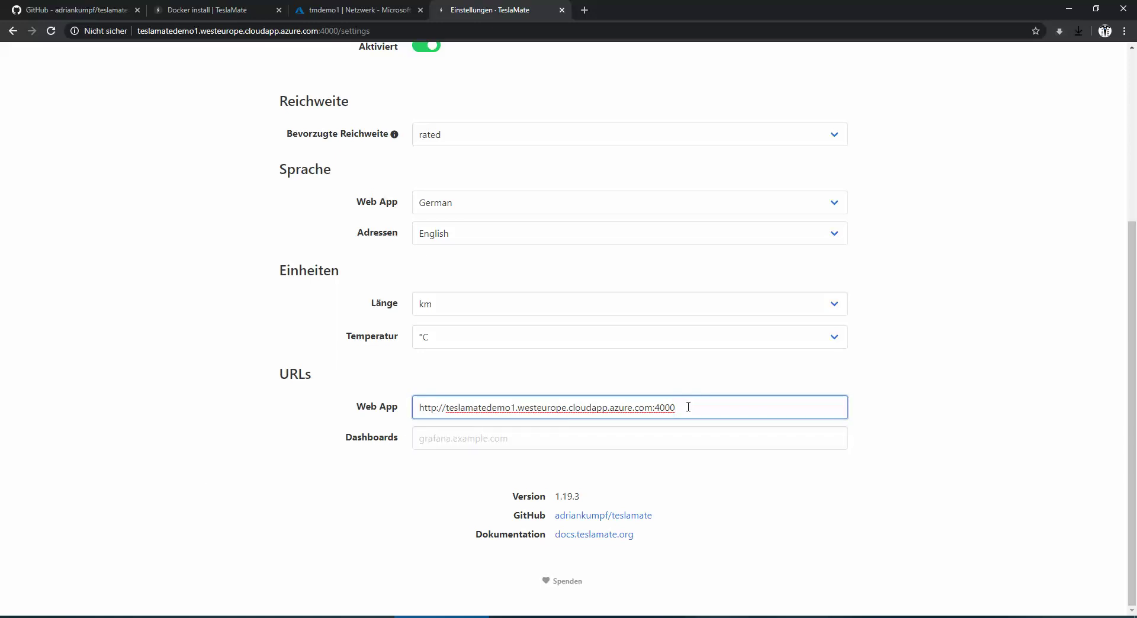
{"action": "left_click_drag", "start_coordinate": [672, 408], "coordinate": [356, 427]}
{"action": "key", "text": "ctrl+c"}
{"action": "left_click", "coordinate": [470, 438]}
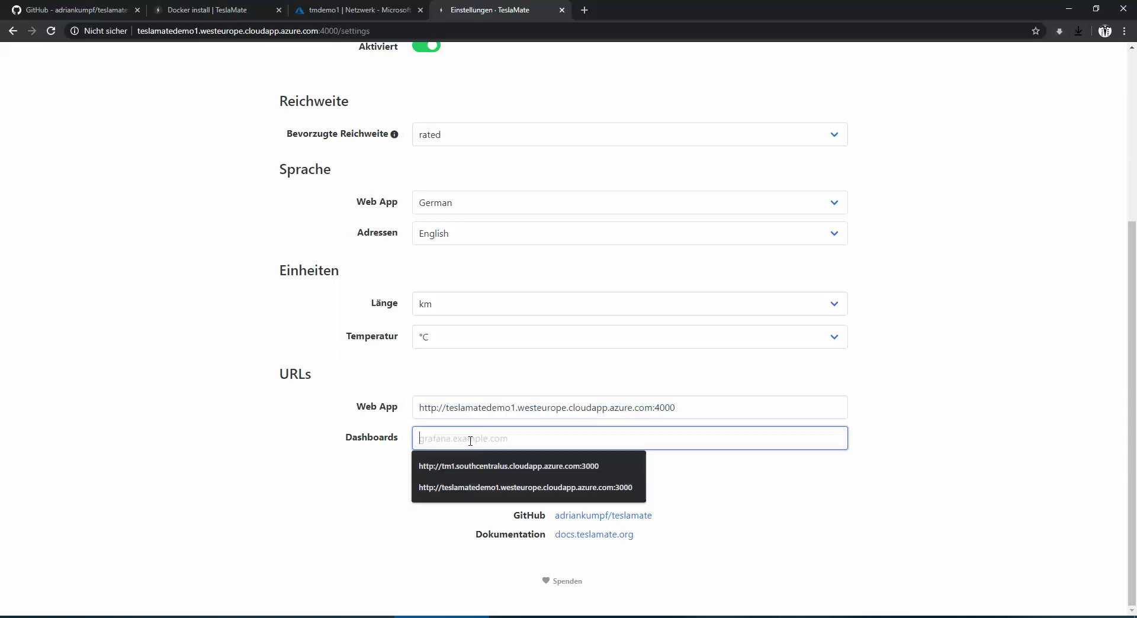
{"action": "key", "text": "ctrl+v"}
{"action": "left_click", "coordinate": [657, 439]}
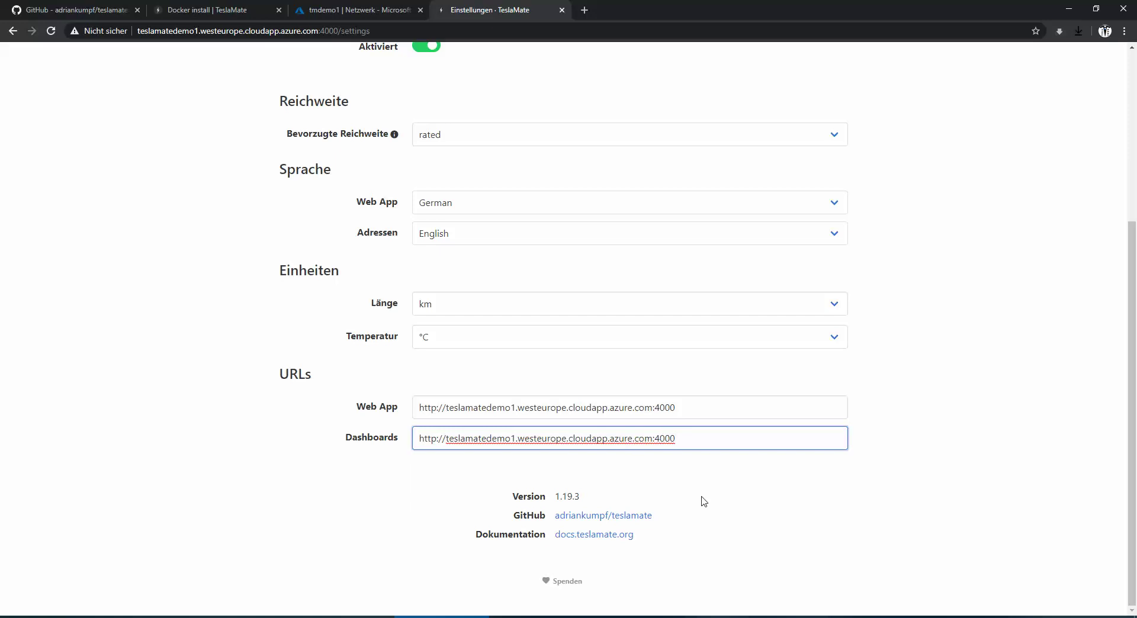
{"action": "key", "text": "BackSpace"}
{"action": "left_click", "coordinate": [953, 408]}
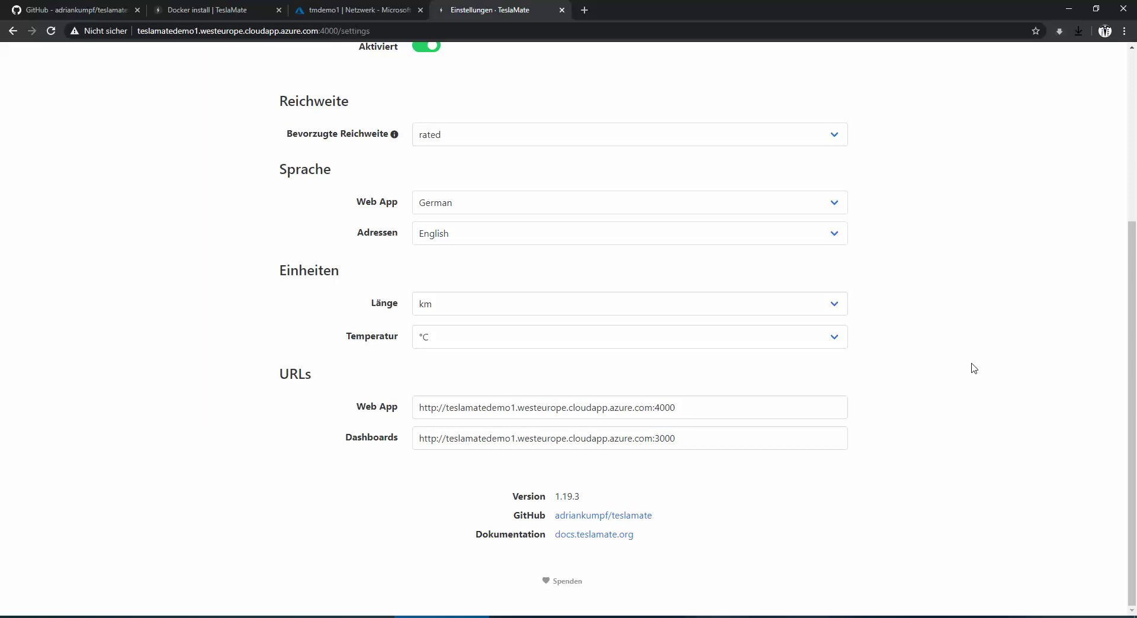
Return to the TeslaMate home page, view the Trip dashboard in Grafana and close it again.
{"action": "scroll", "coordinate": [974, 367], "scroll_direction": "up", "scroll_amount": 5}
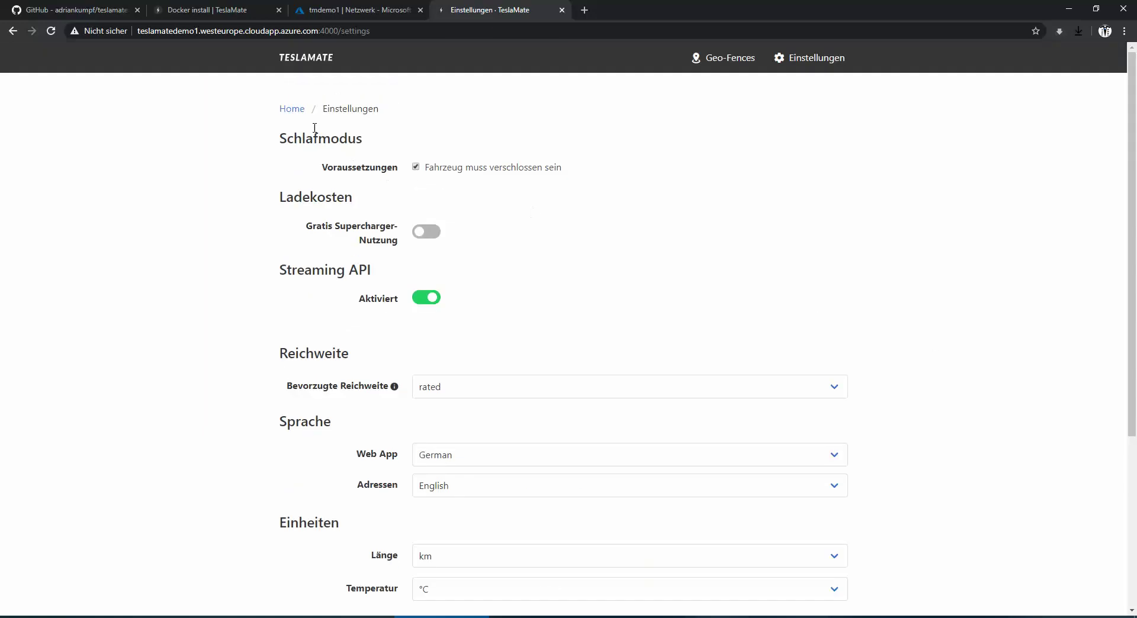
{"action": "left_click", "coordinate": [290, 111]}
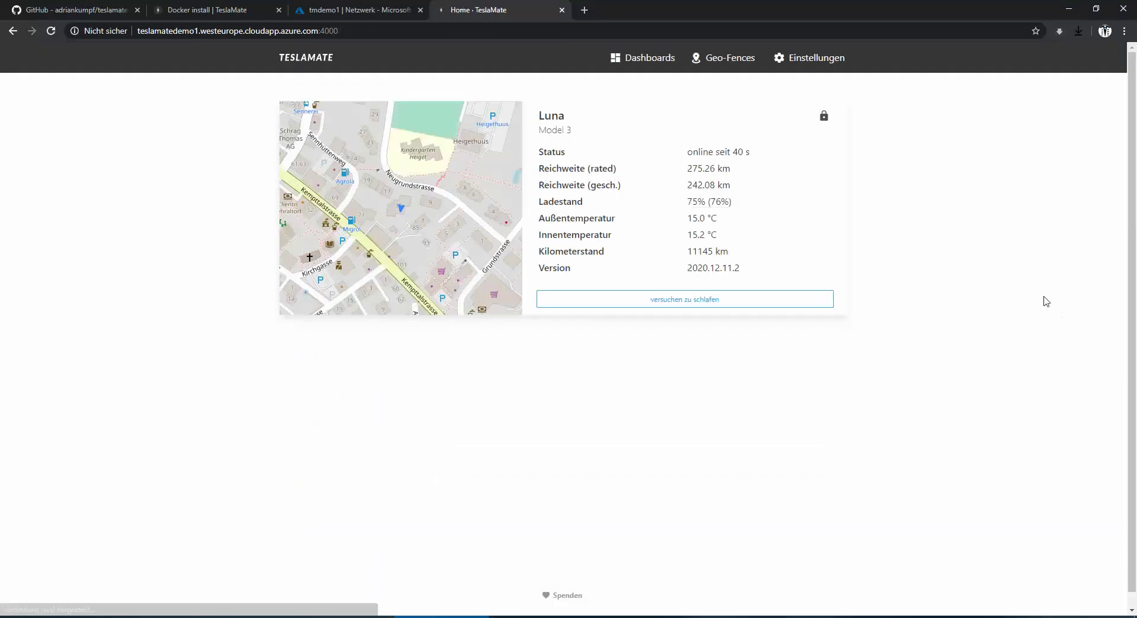
{"action": "mouse_move", "coordinate": [636, 71]}
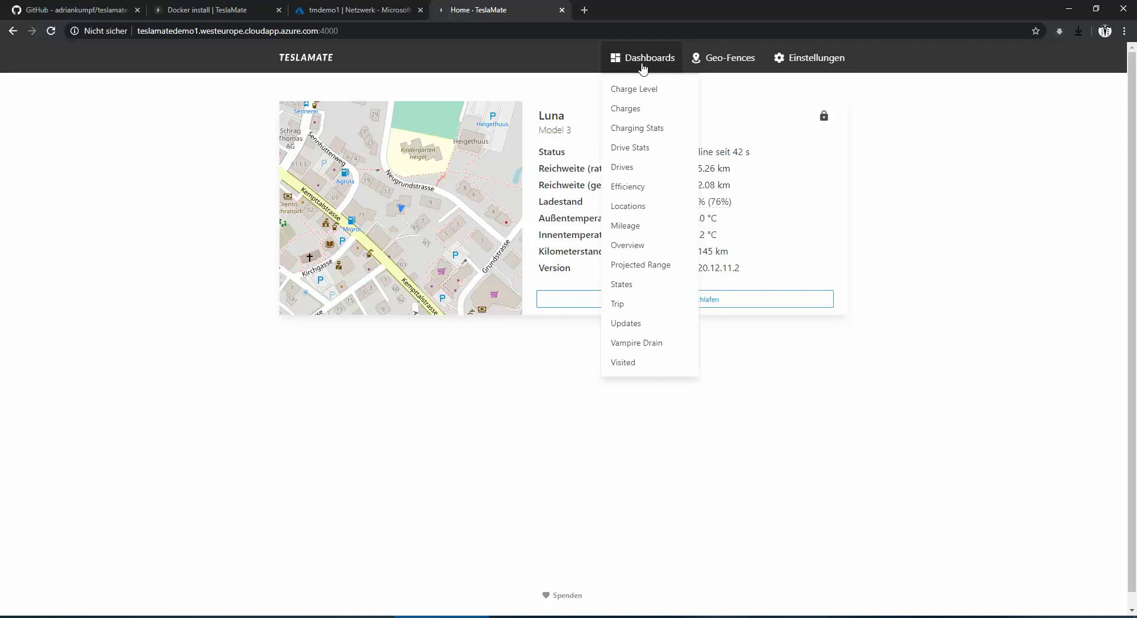
{"action": "mouse_move", "coordinate": [678, 66]}
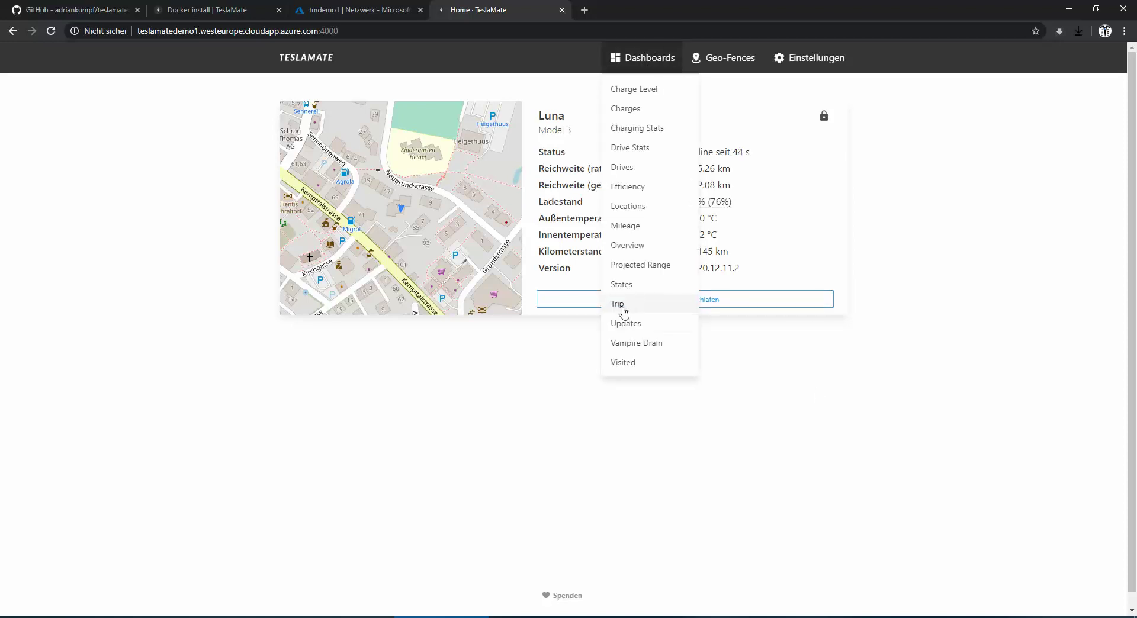
{"action": "left_click", "coordinate": [626, 307]}
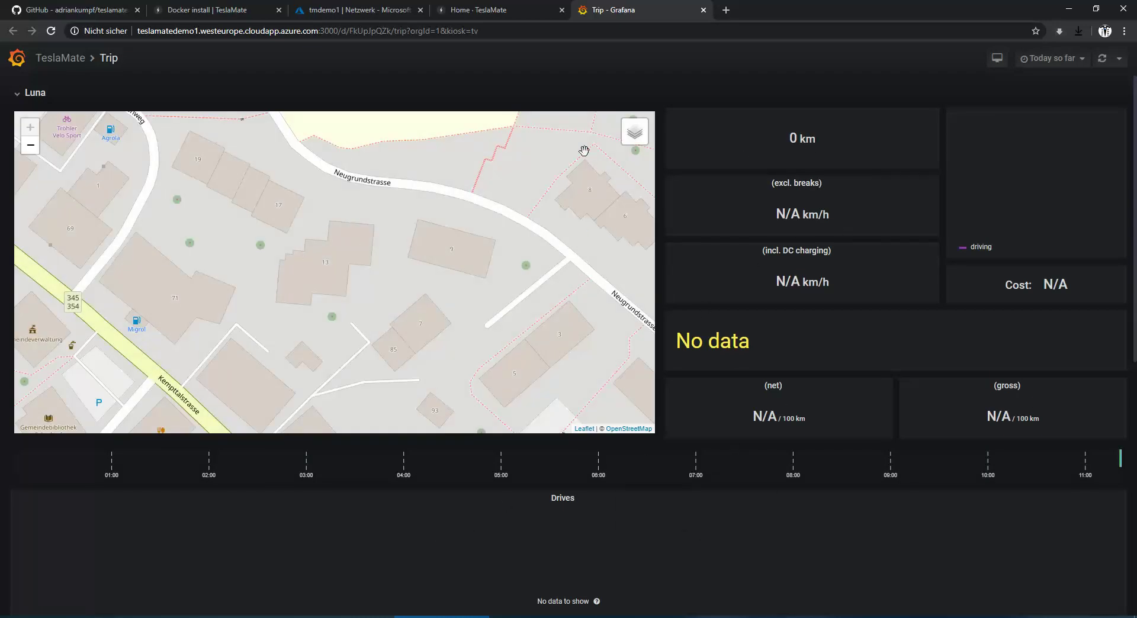
{"action": "left_click", "coordinate": [703, 10]}
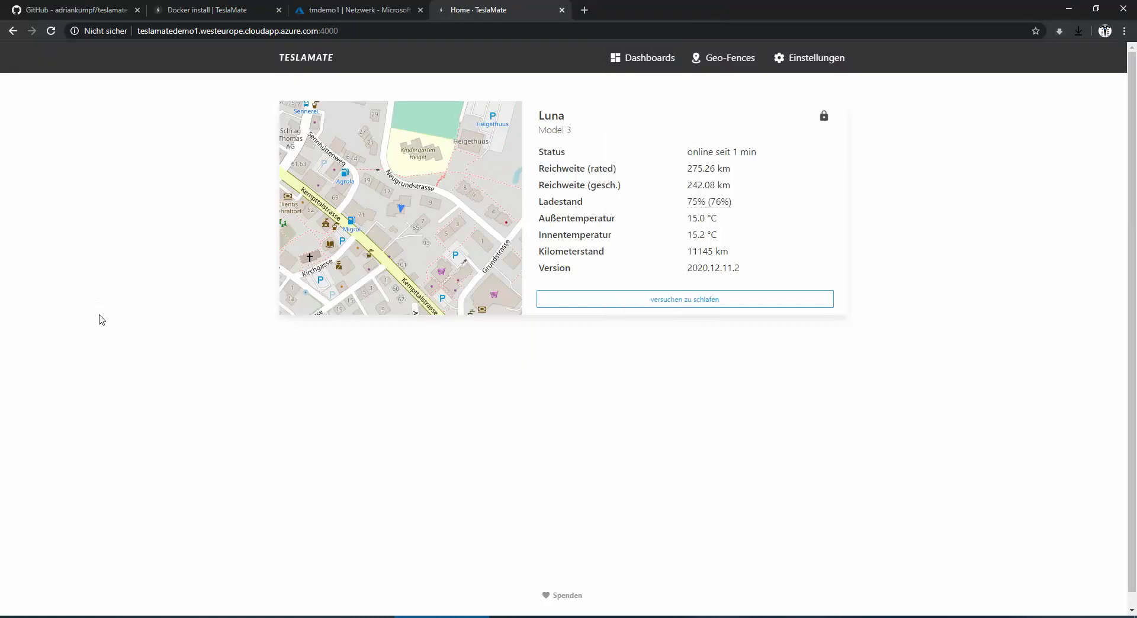
{"action": "double_click", "coordinate": [554, 115]}
{"action": "mouse_move", "coordinate": [900, 616]}
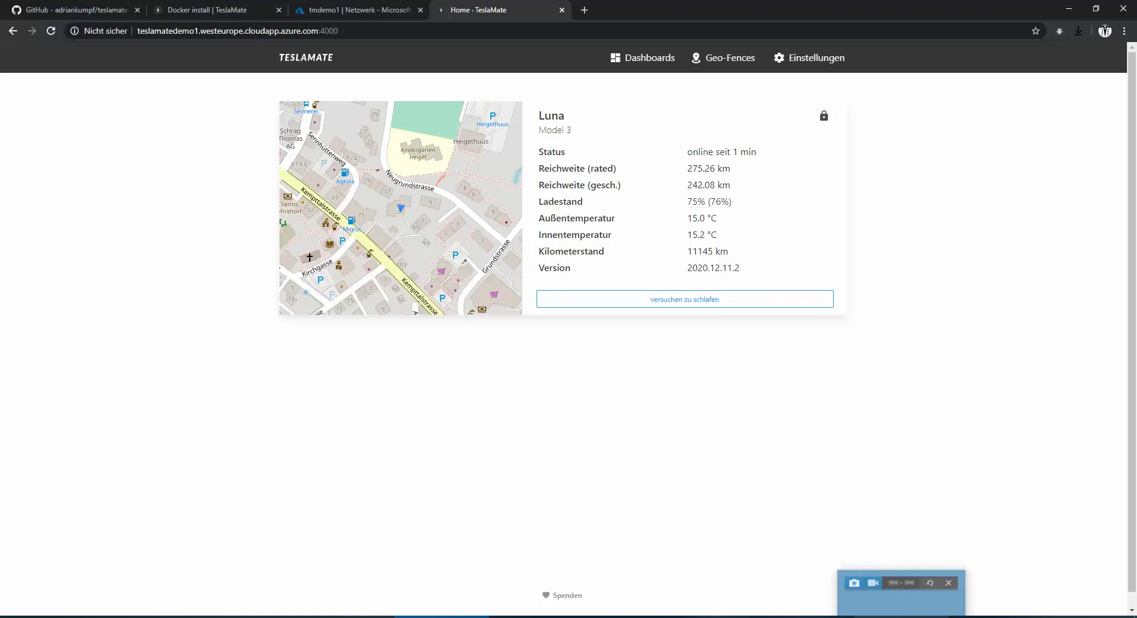